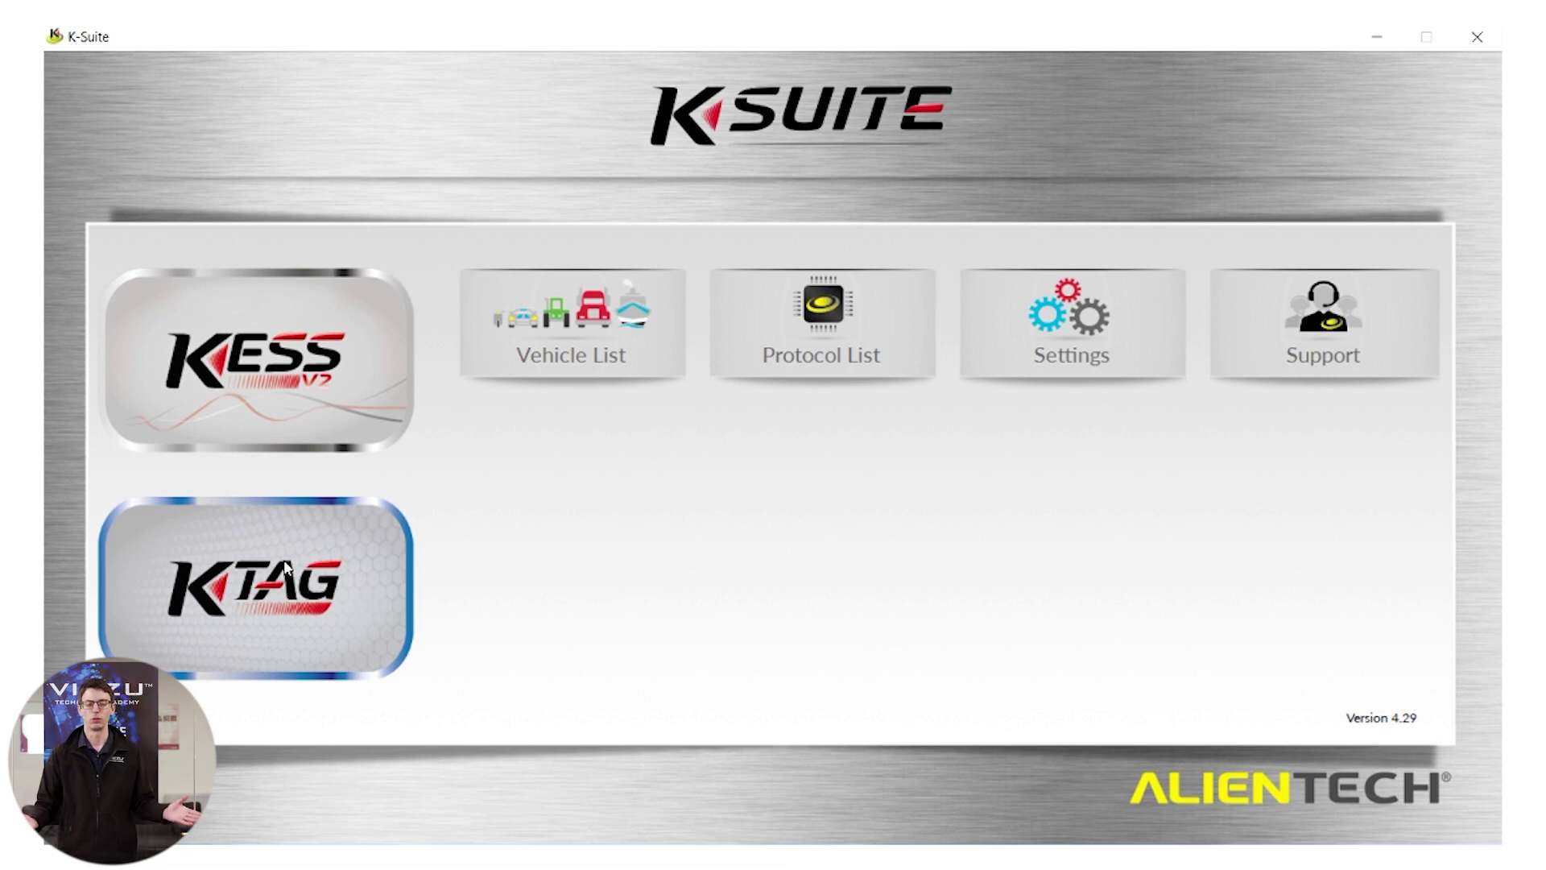
# Step: Open the vehicle list covering both KESSv2 and K-TAG support, and select Citroen as the car make
pyautogui.click(605, 323)
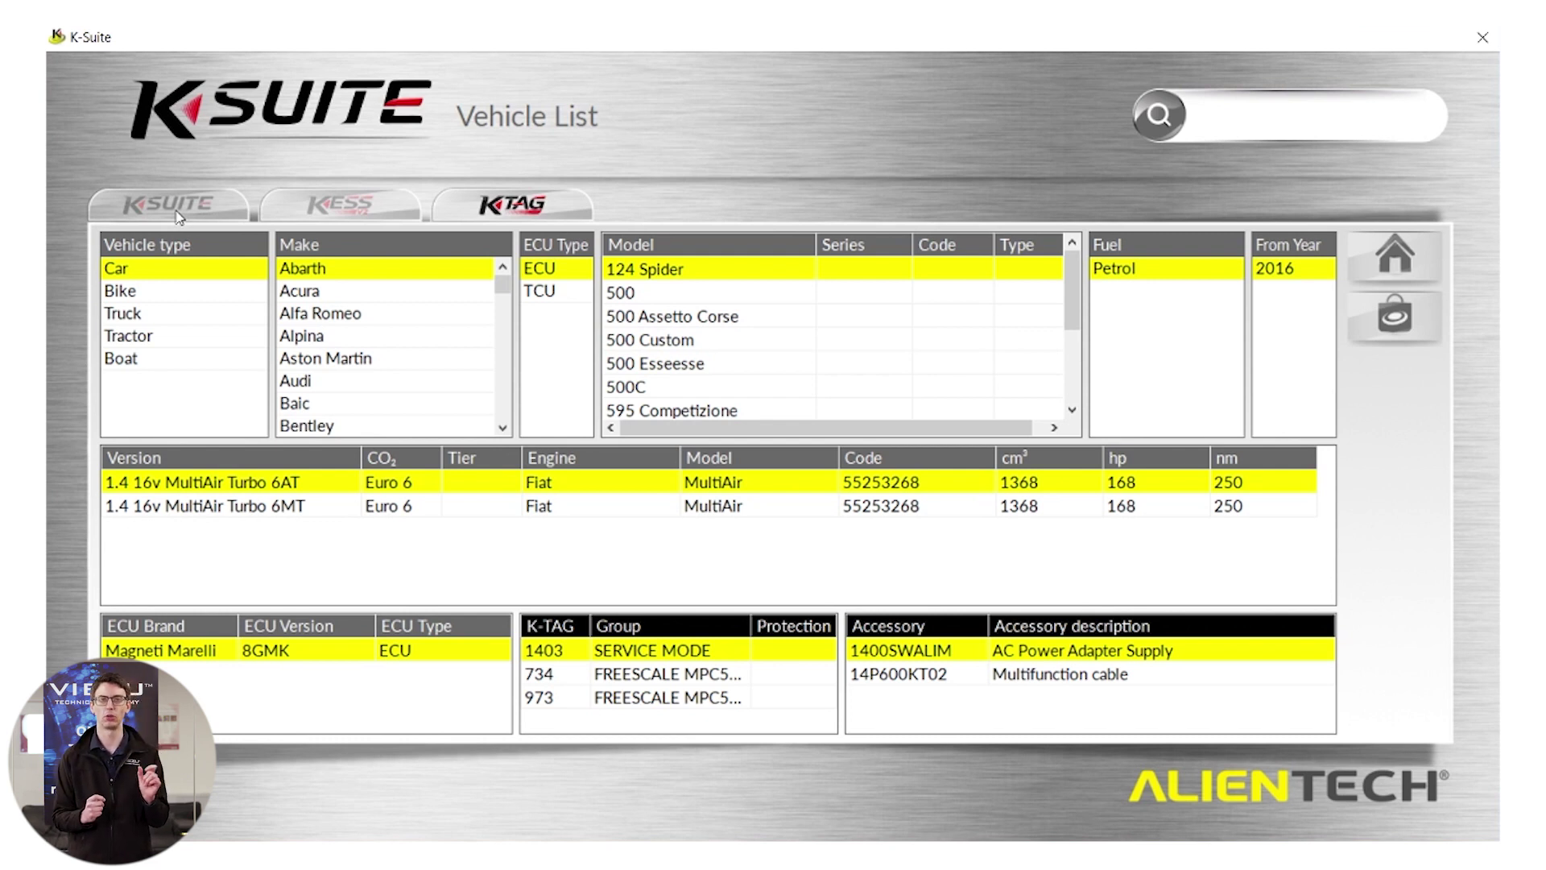
pyautogui.click(179, 215)
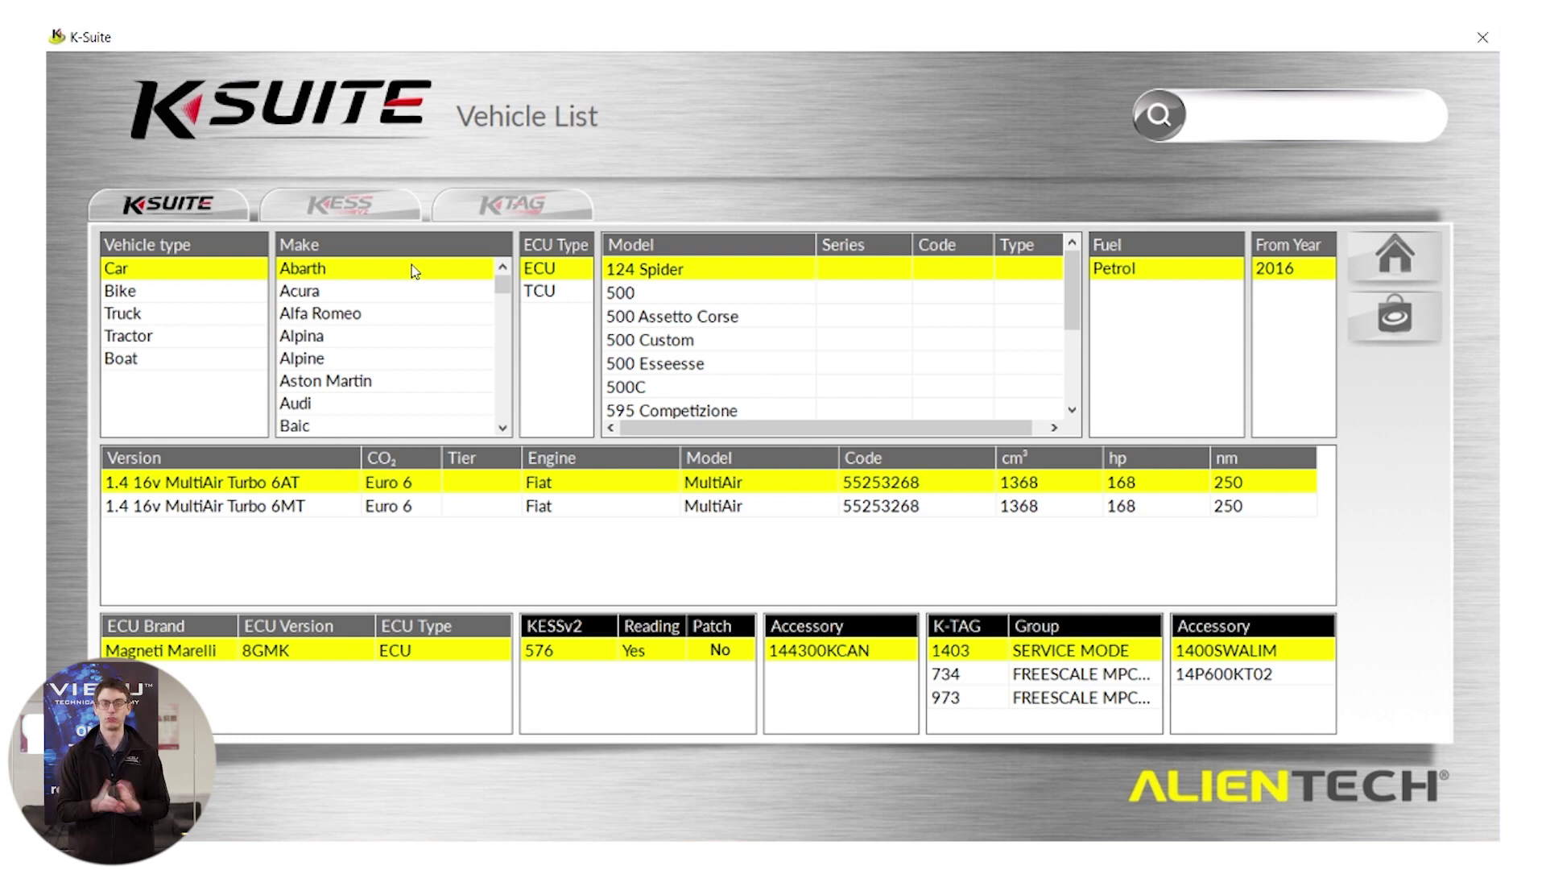
pyautogui.click(407, 335)
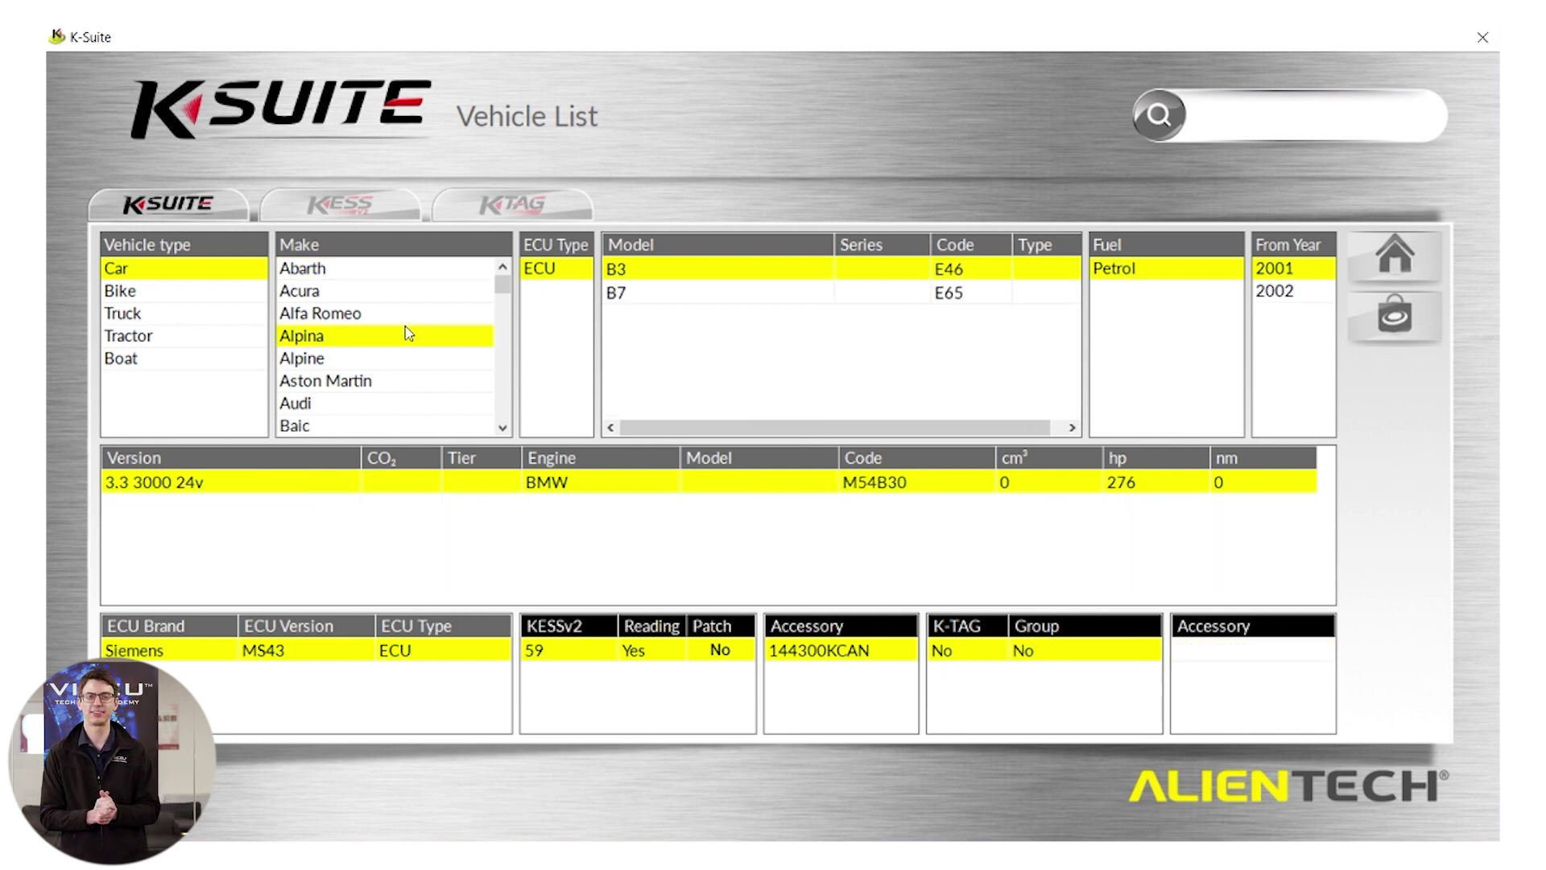
pyautogui.scroll(-2, 408, 332)
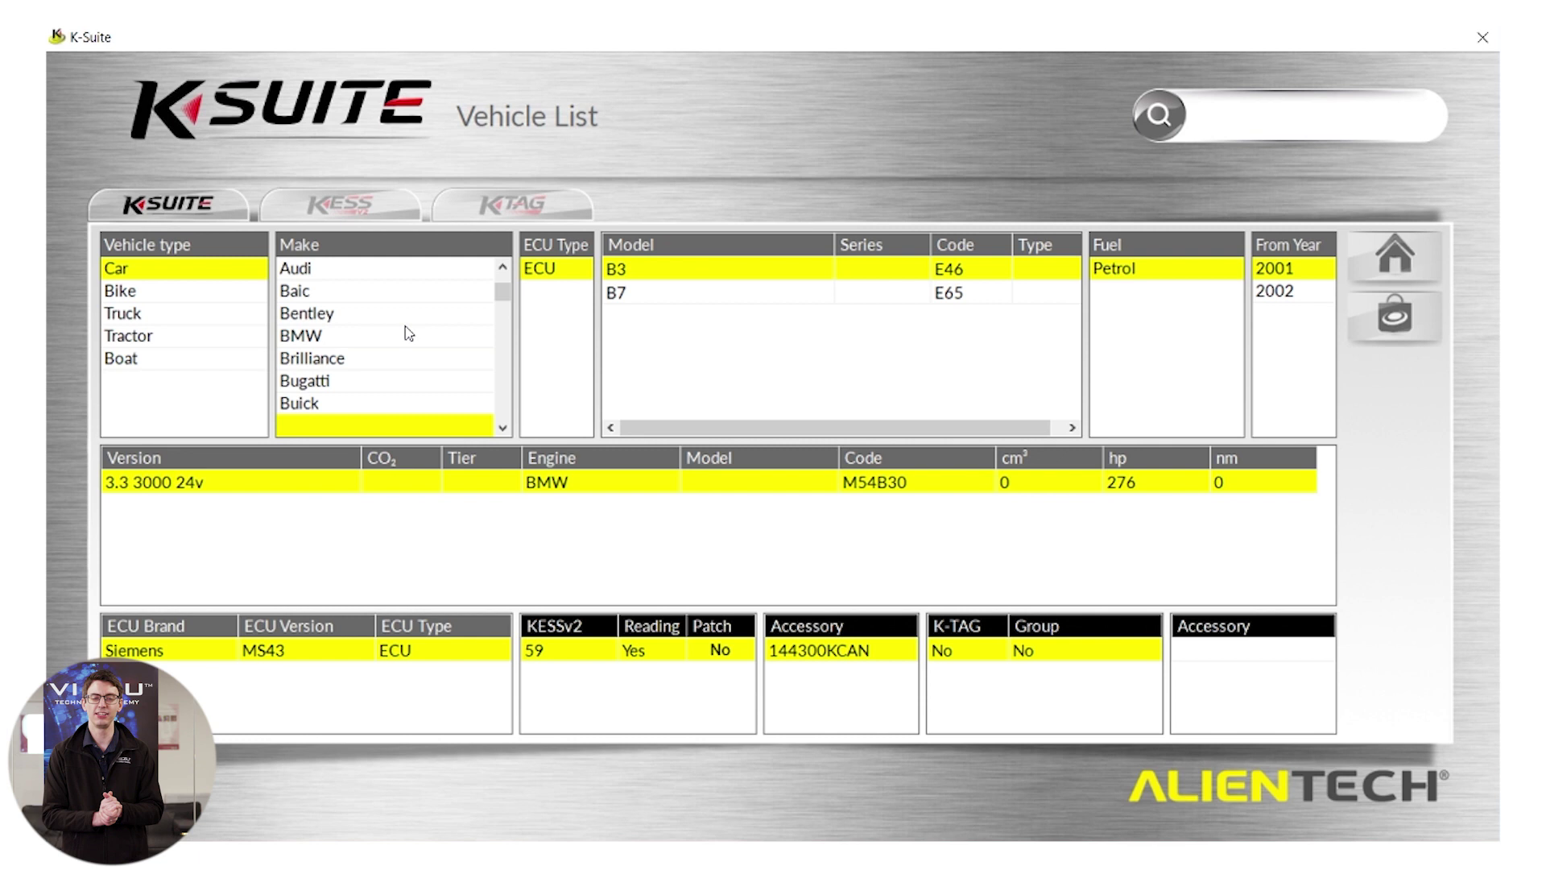
pyautogui.click(502, 429)
pyautogui.click(502, 429)
pyautogui.click(503, 429)
pyautogui.click(502, 429)
pyautogui.click(503, 429)
pyautogui.click(503, 430)
pyautogui.click(297, 404)
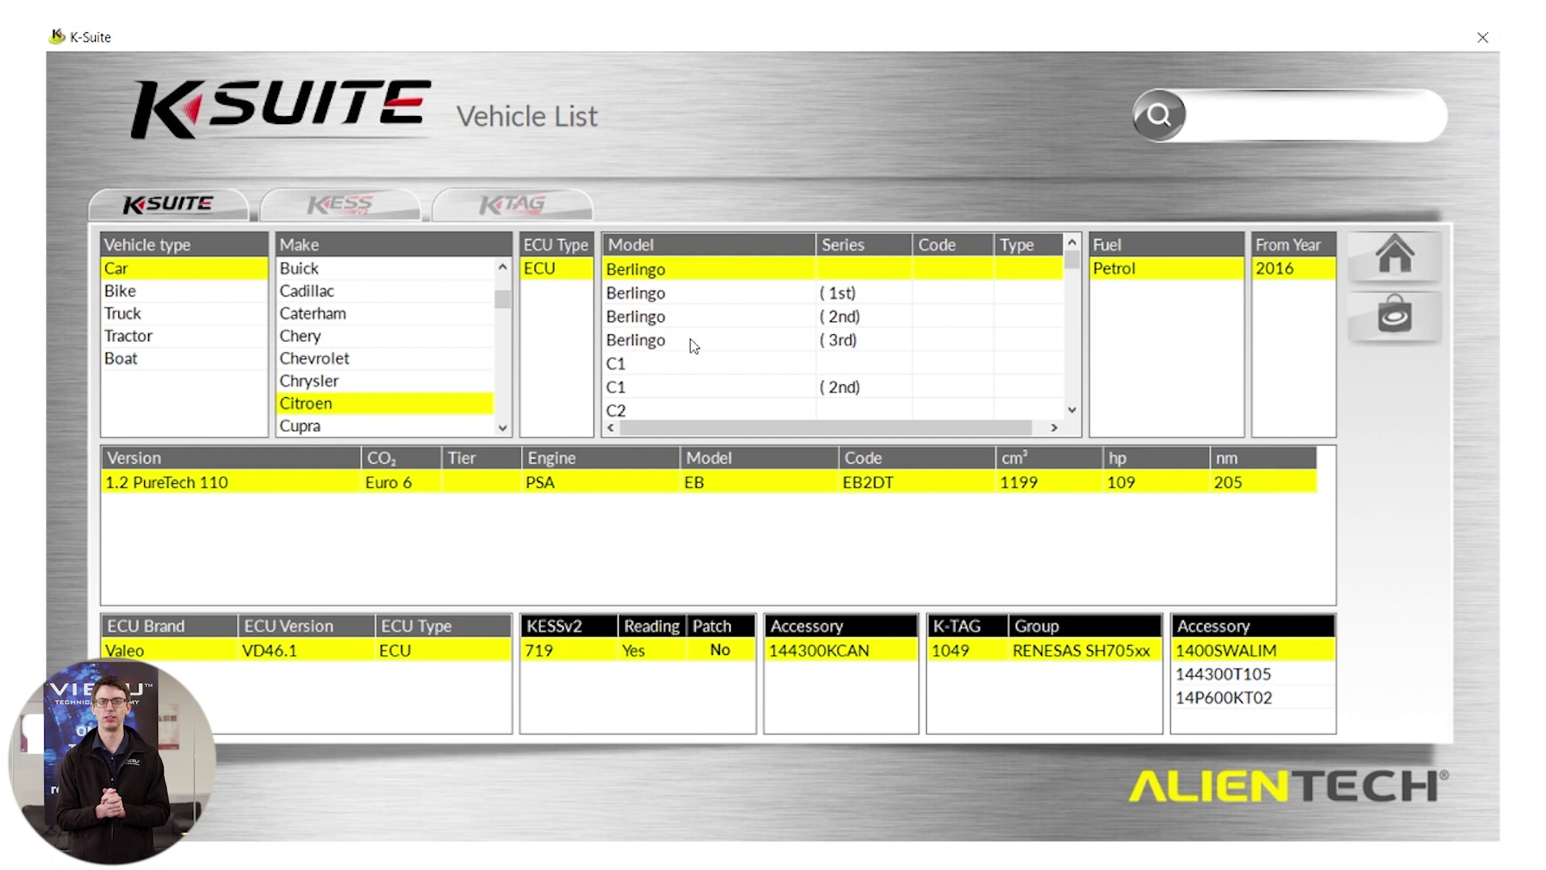
# Step: Check the tool support for the diesel Citroen DS3 A55 from 2011, and return to the home screen
pyautogui.click(693, 344)
pyautogui.press('d')
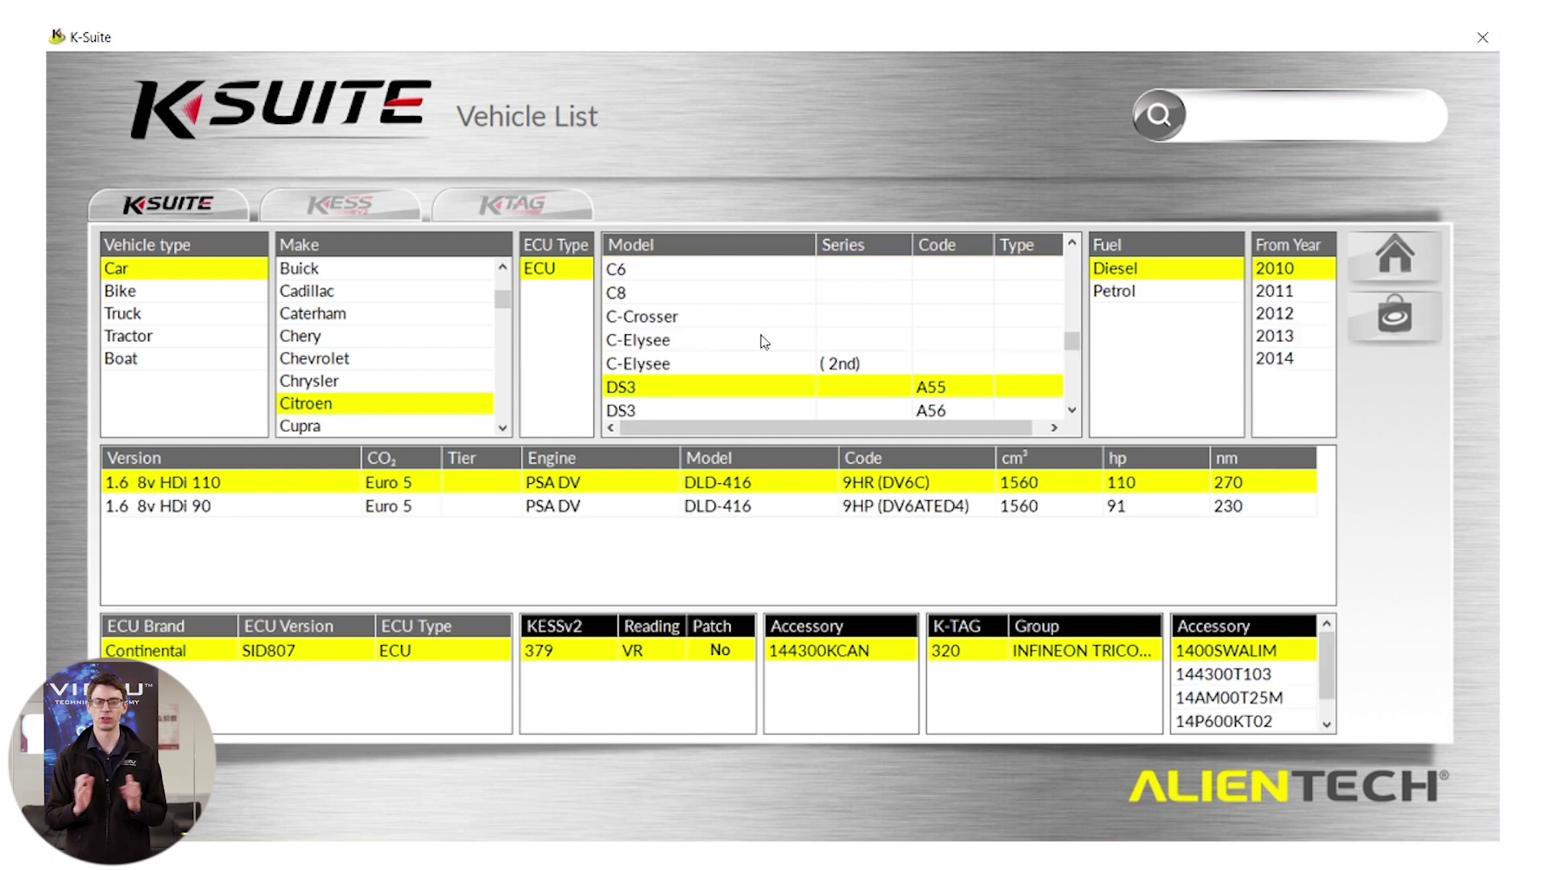
pyautogui.click(1267, 292)
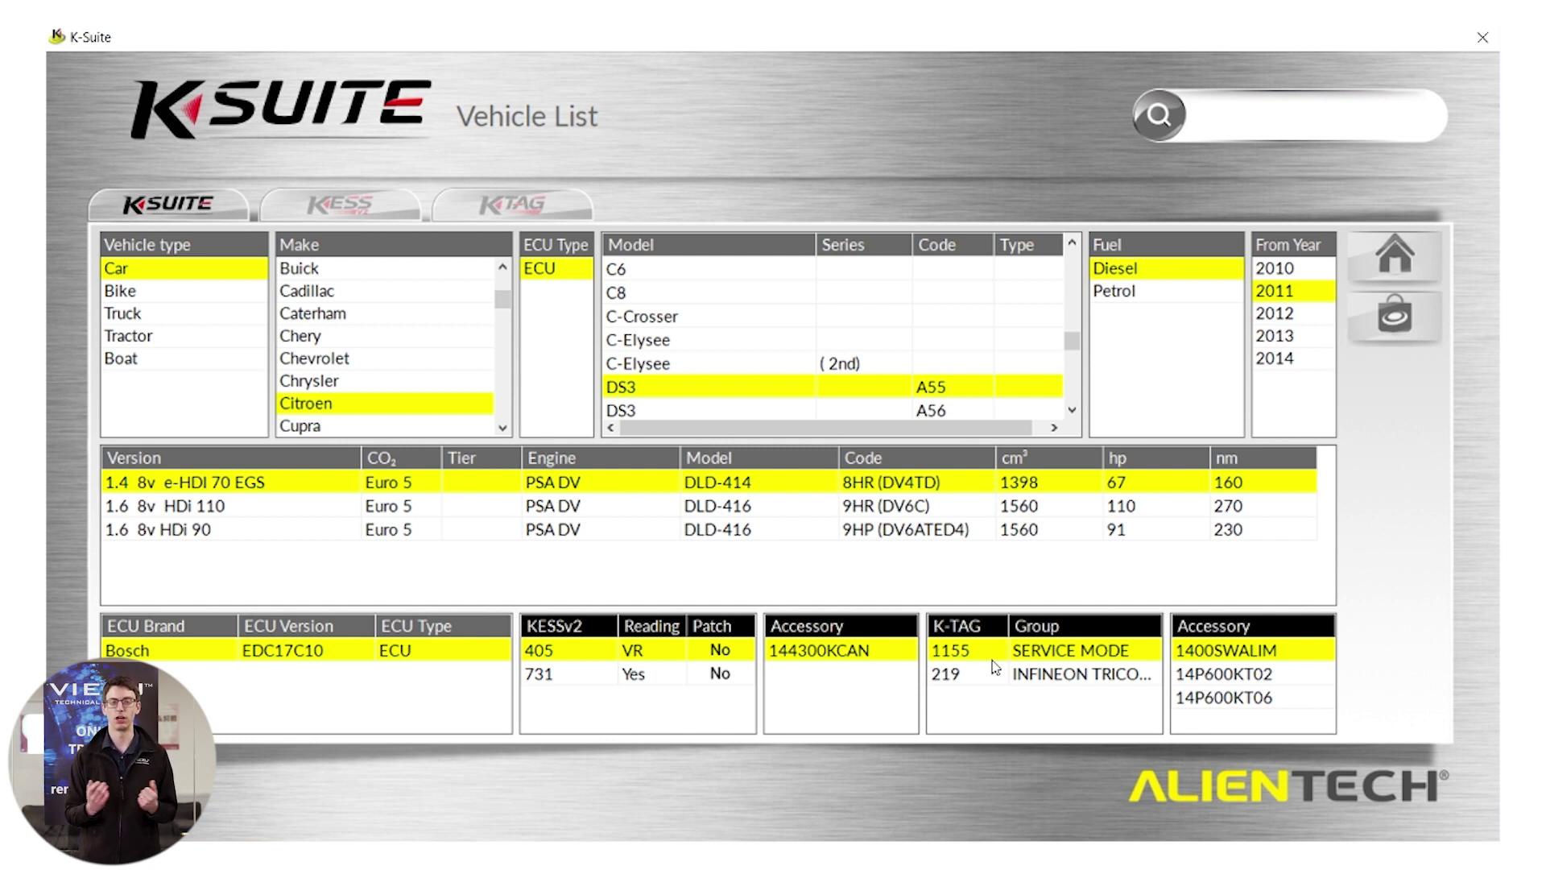
pyautogui.click(1394, 256)
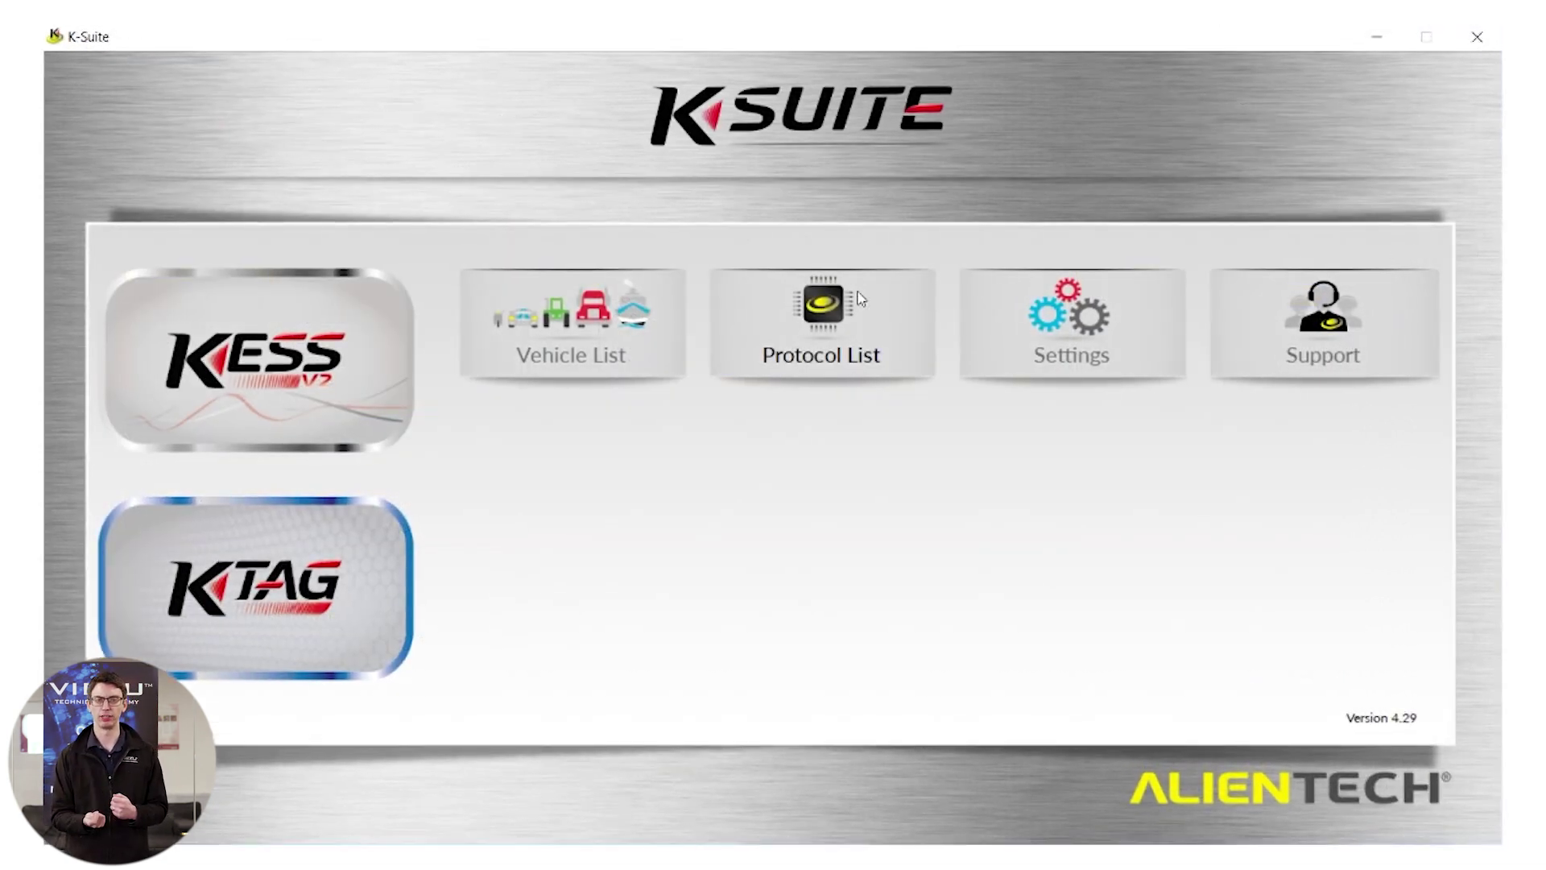
# Step: View the K-TAG protocol list with its microcontroller groups and required accessories, and return to the home screen
pyautogui.click(837, 342)
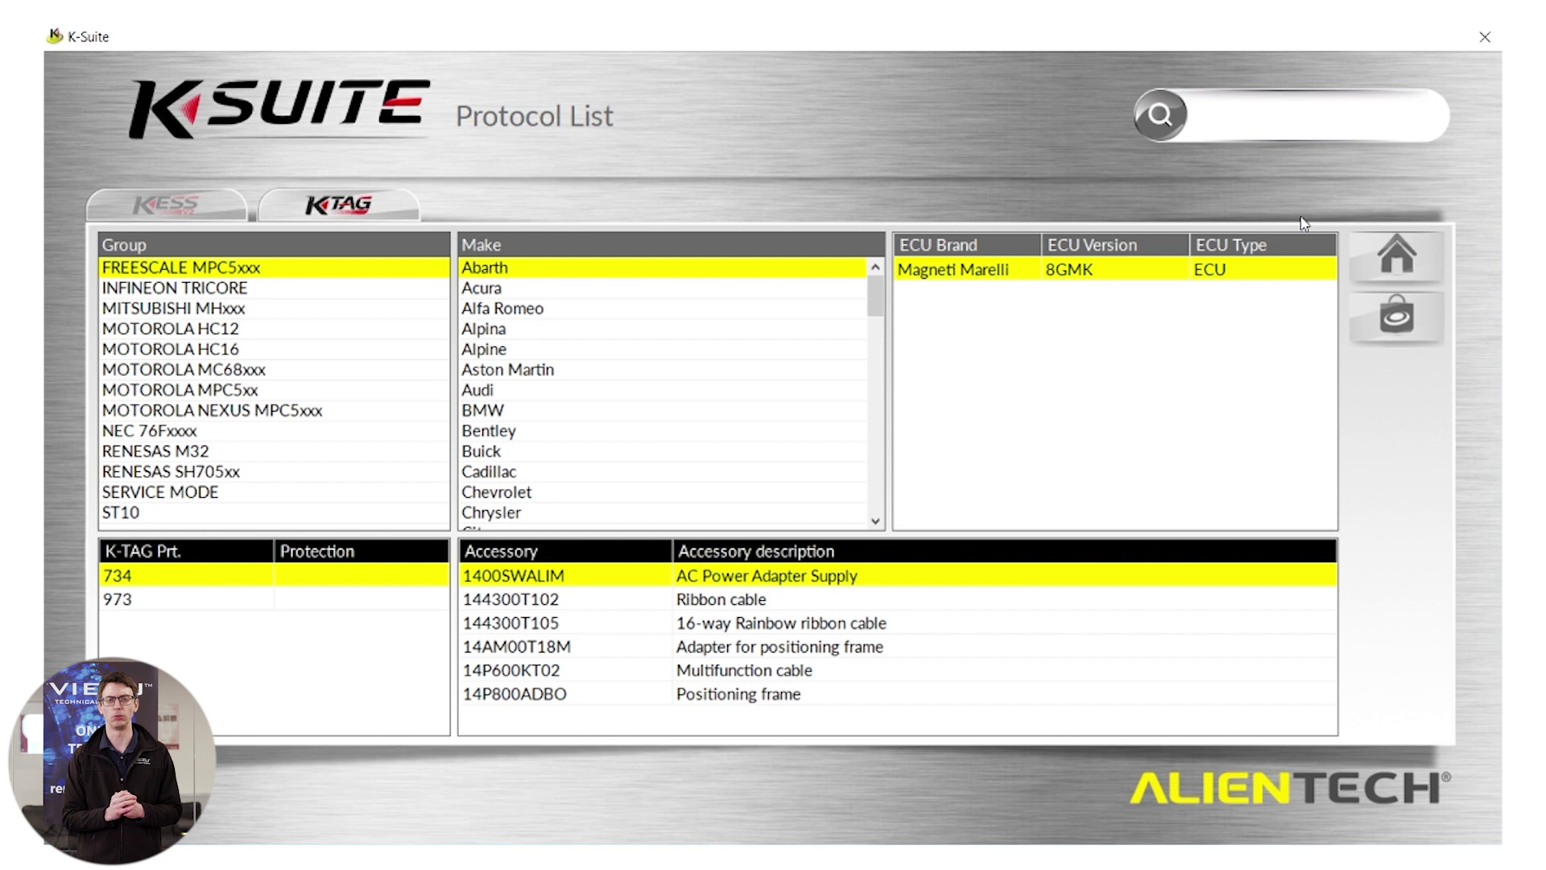
pyautogui.click(1421, 255)
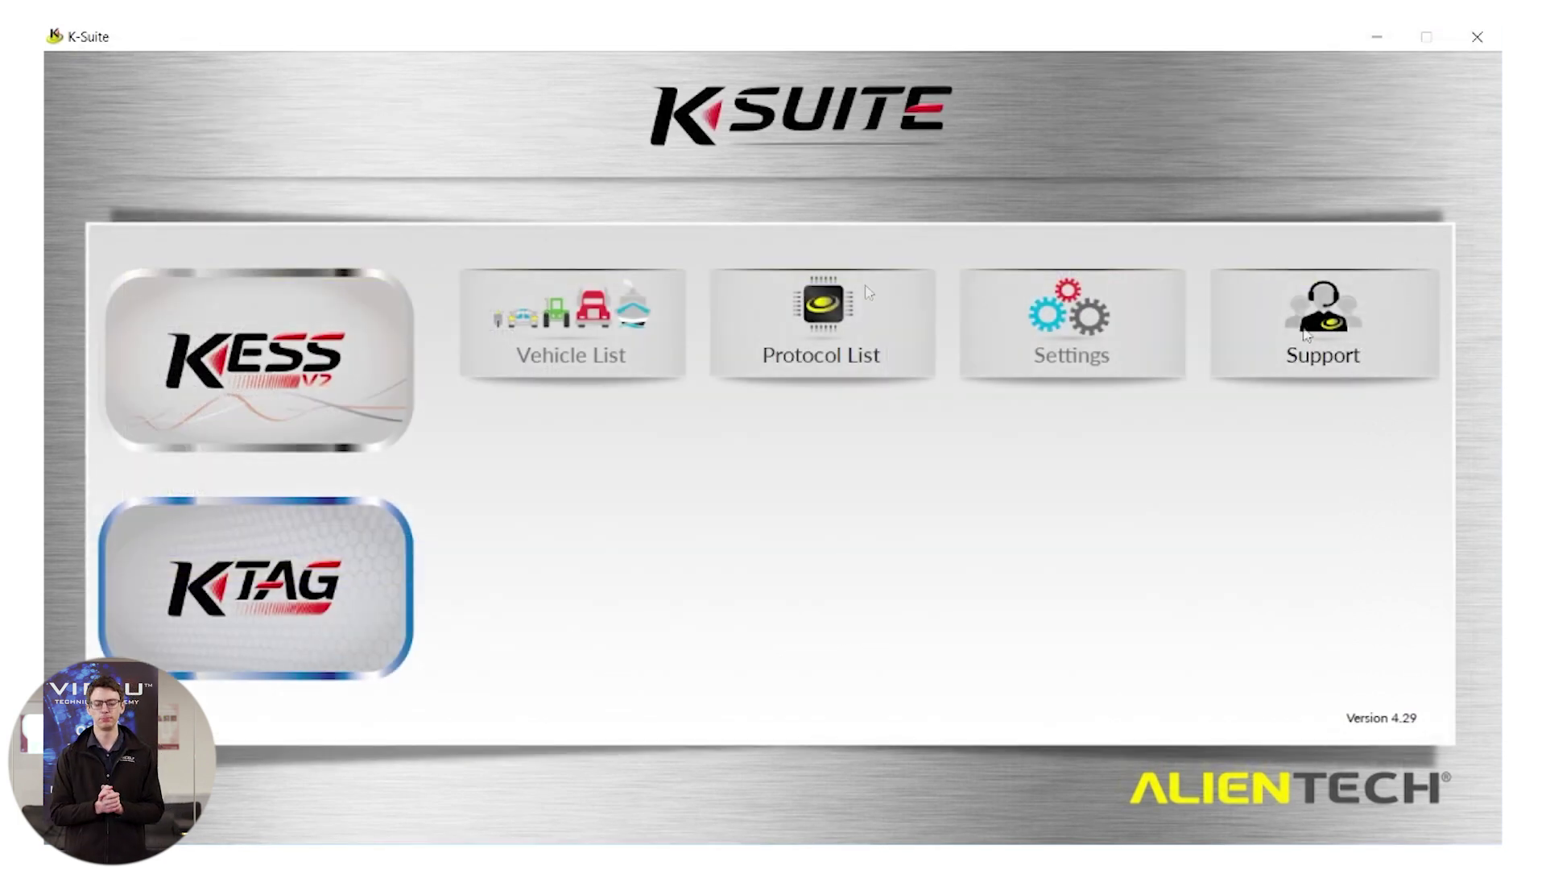
# Step: View the settings options and the support options, returning to the home screen after each
pyautogui.click(1038, 335)
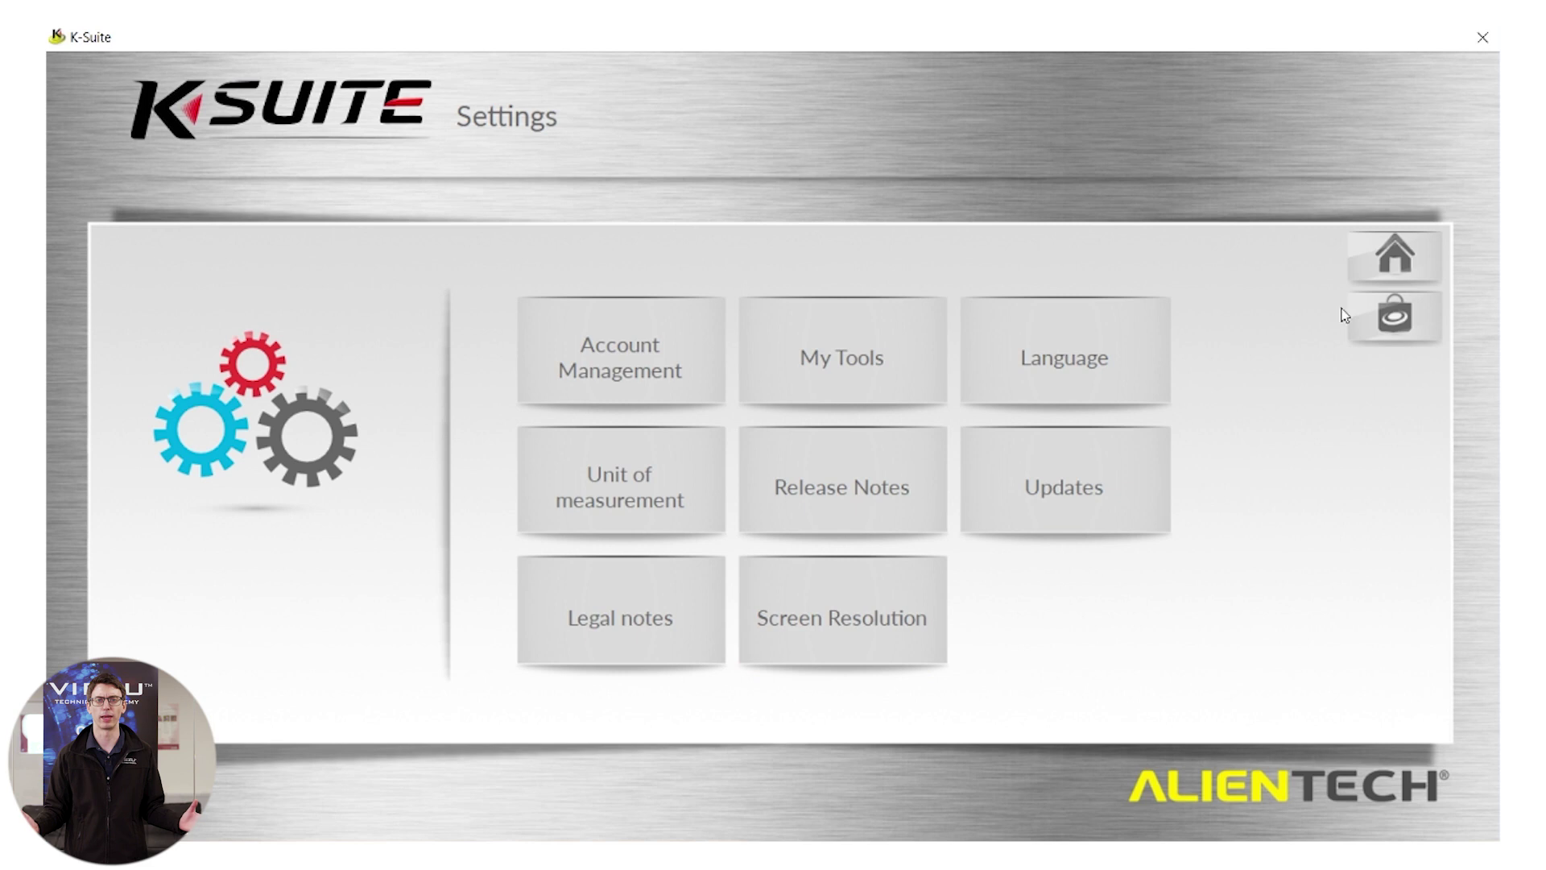
pyautogui.click(1411, 262)
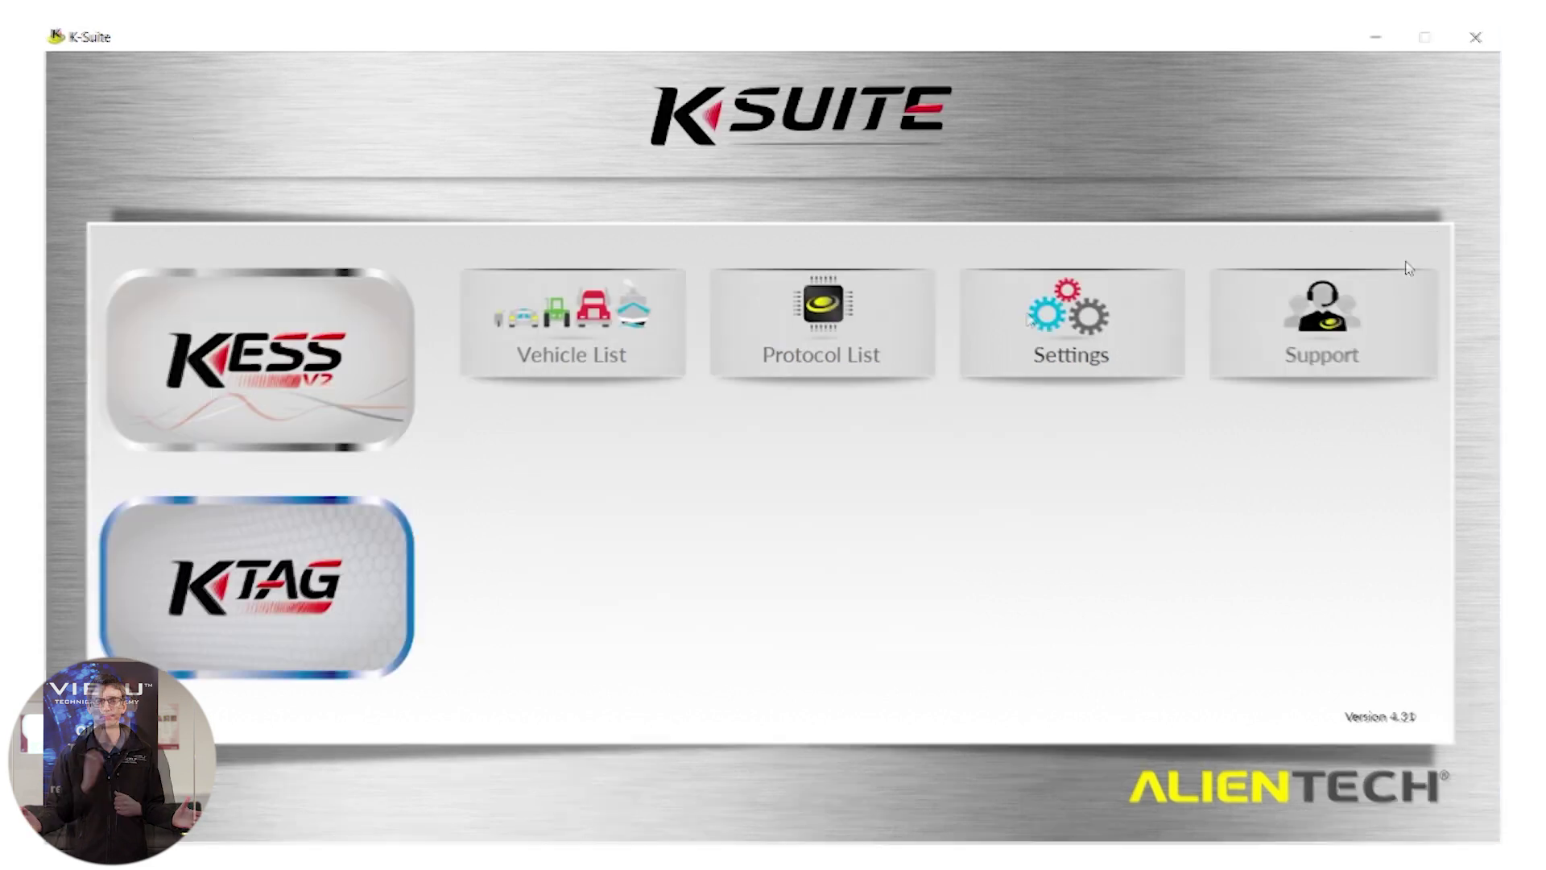
pyautogui.click(1278, 329)
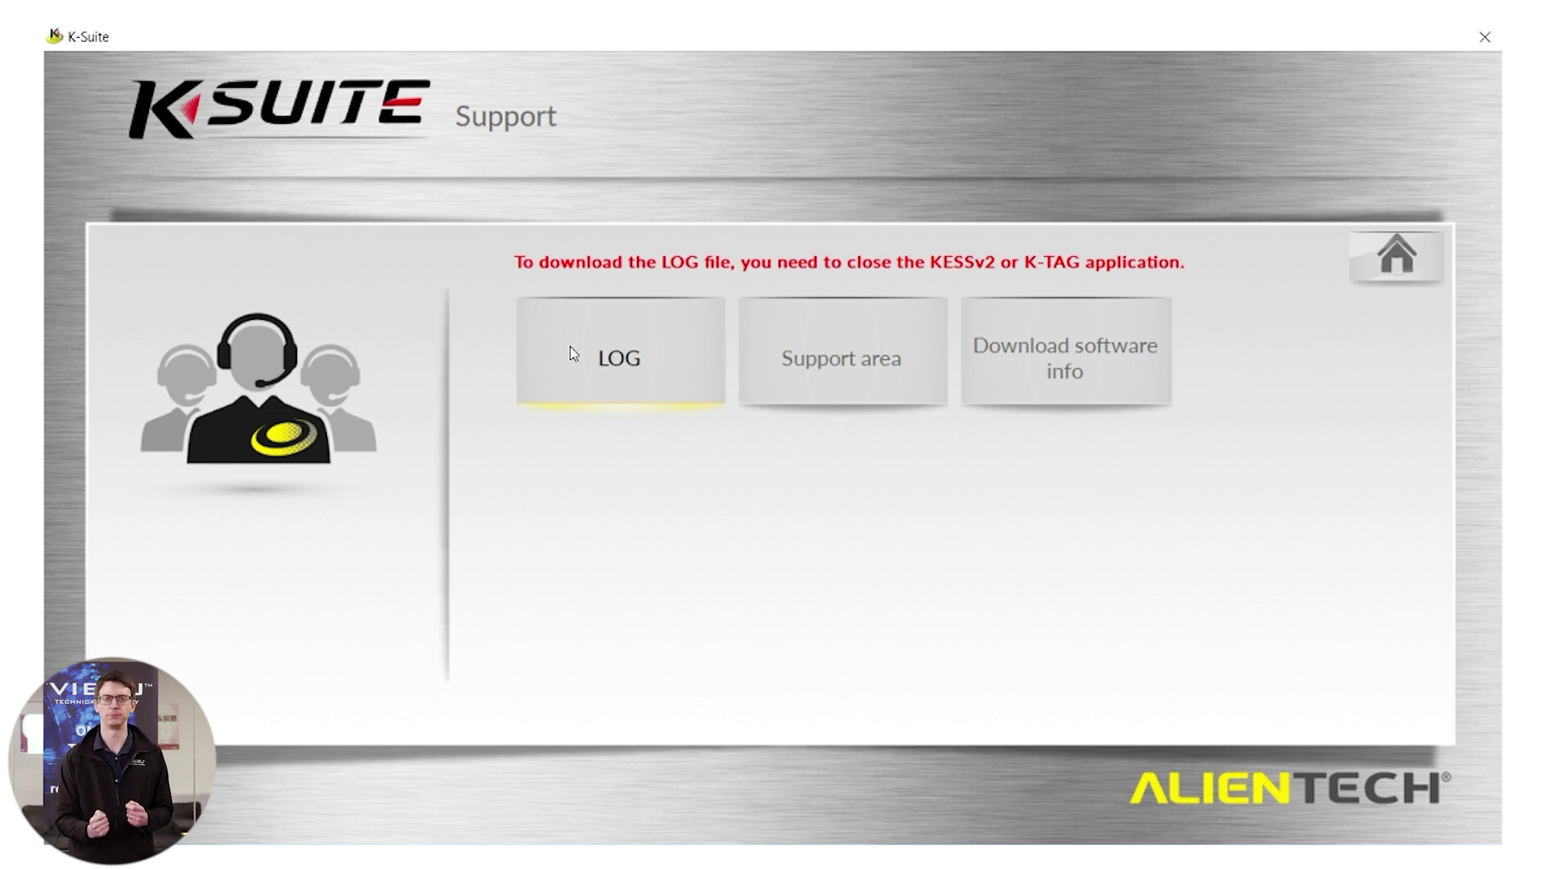
pyautogui.click(1398, 255)
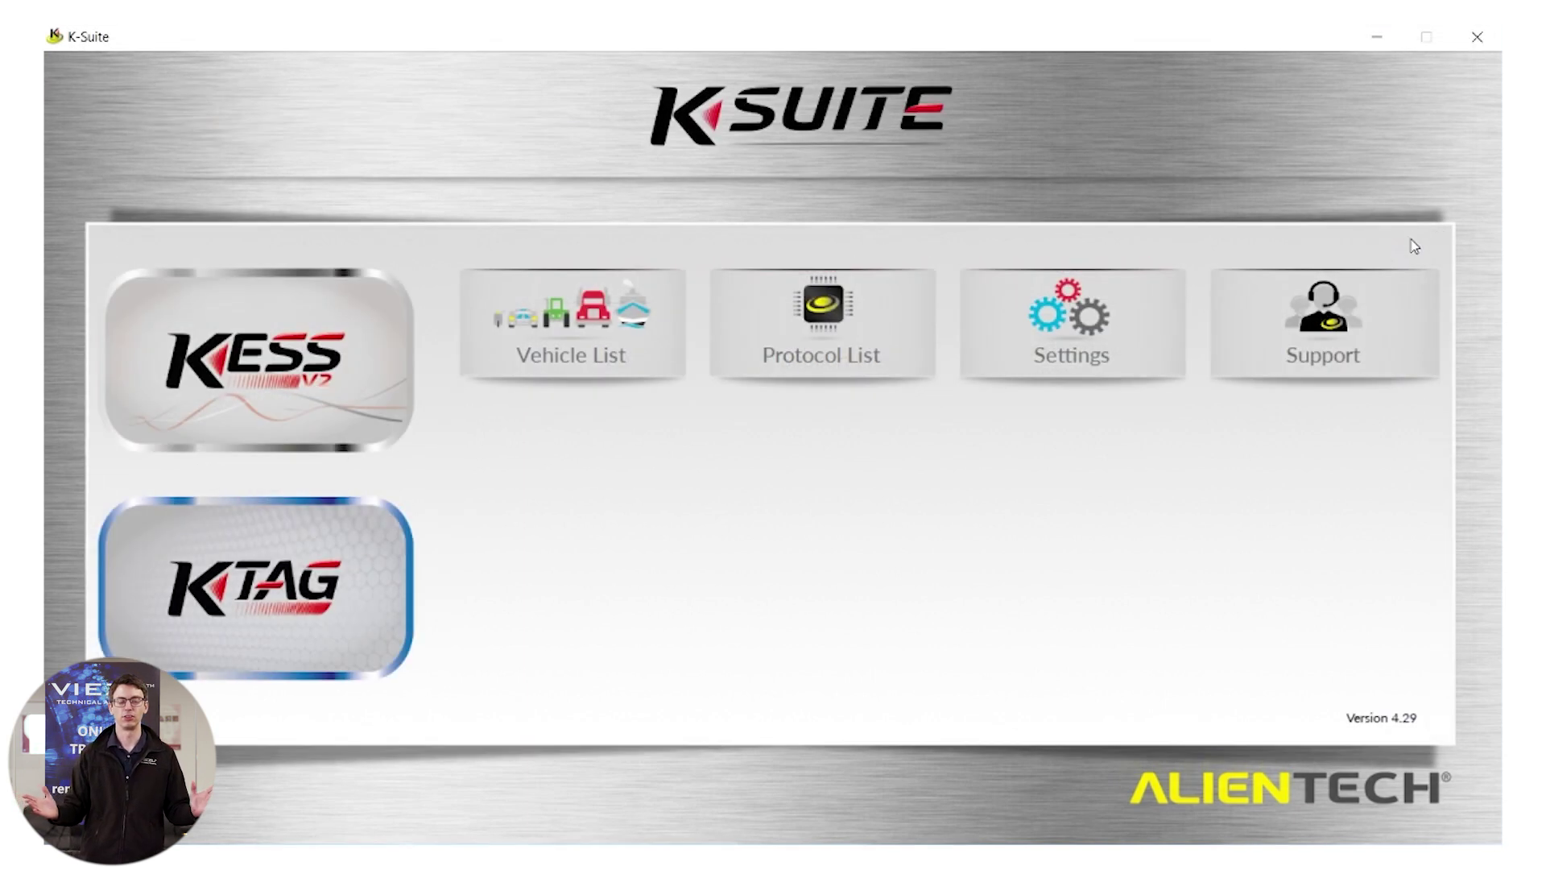
# Step: Launch K-TAG and open the INFINEON TRICORE protocol 219 for the diesel Citroen DS3 A55 car from 2011
pyautogui.click(292, 582)
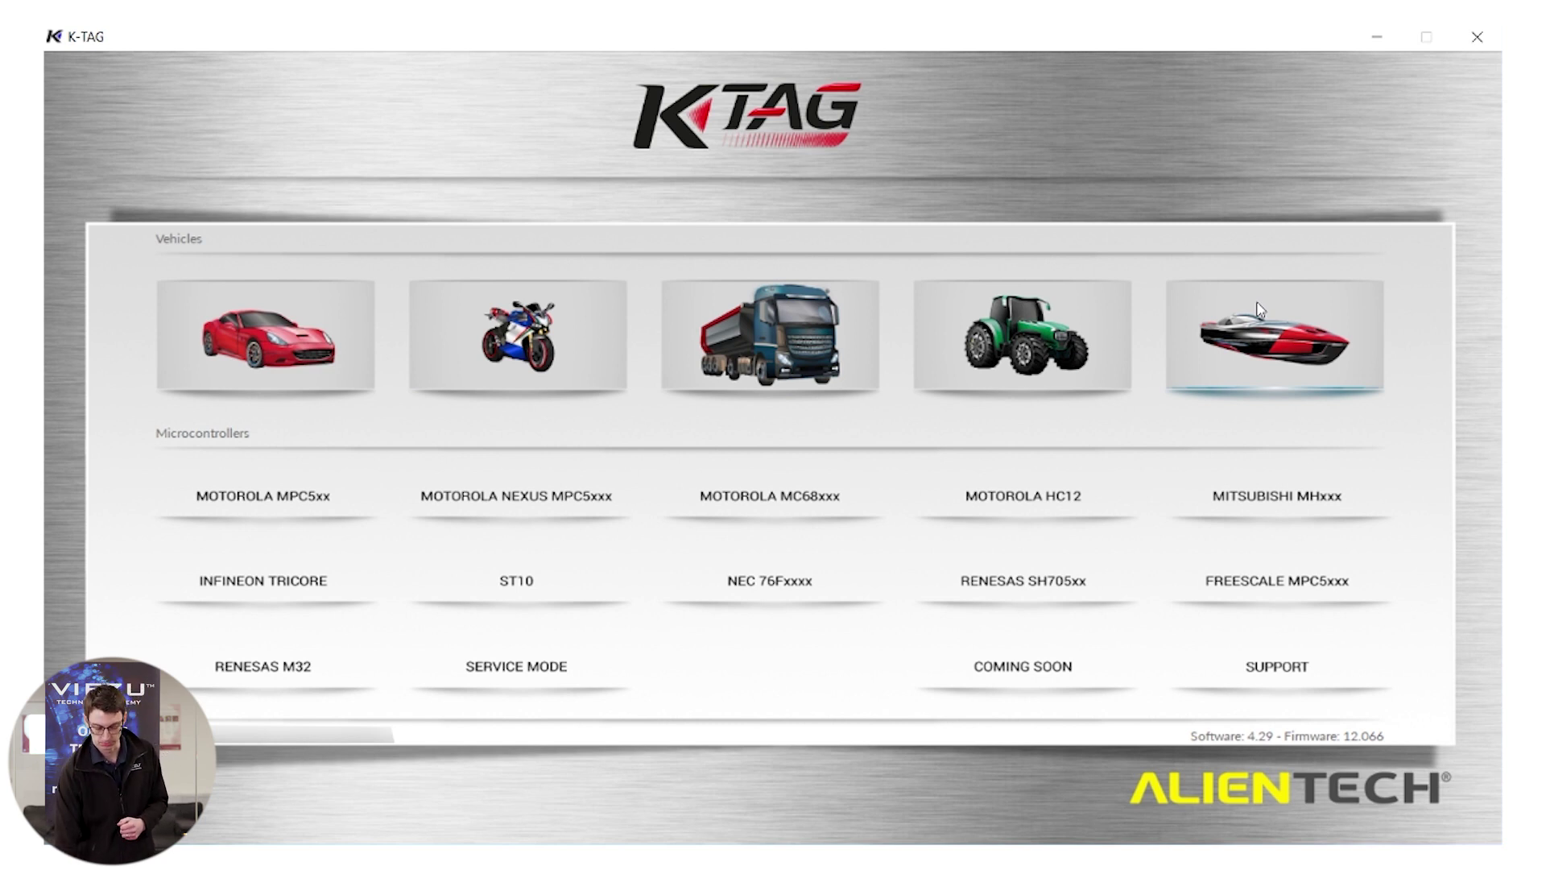
pyautogui.click(295, 345)
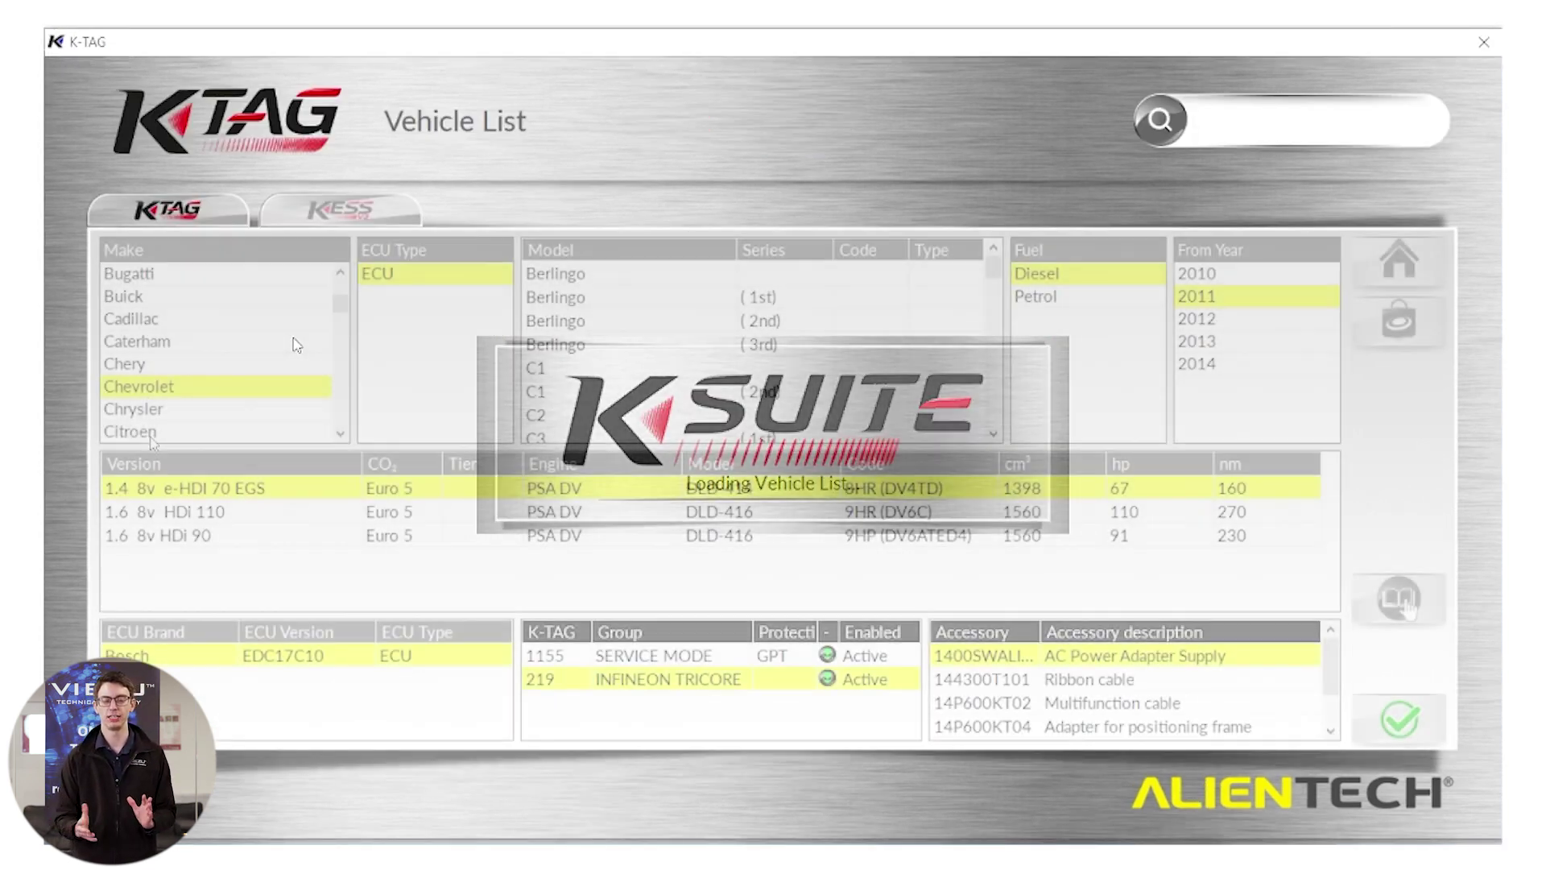
pyautogui.click(592, 329)
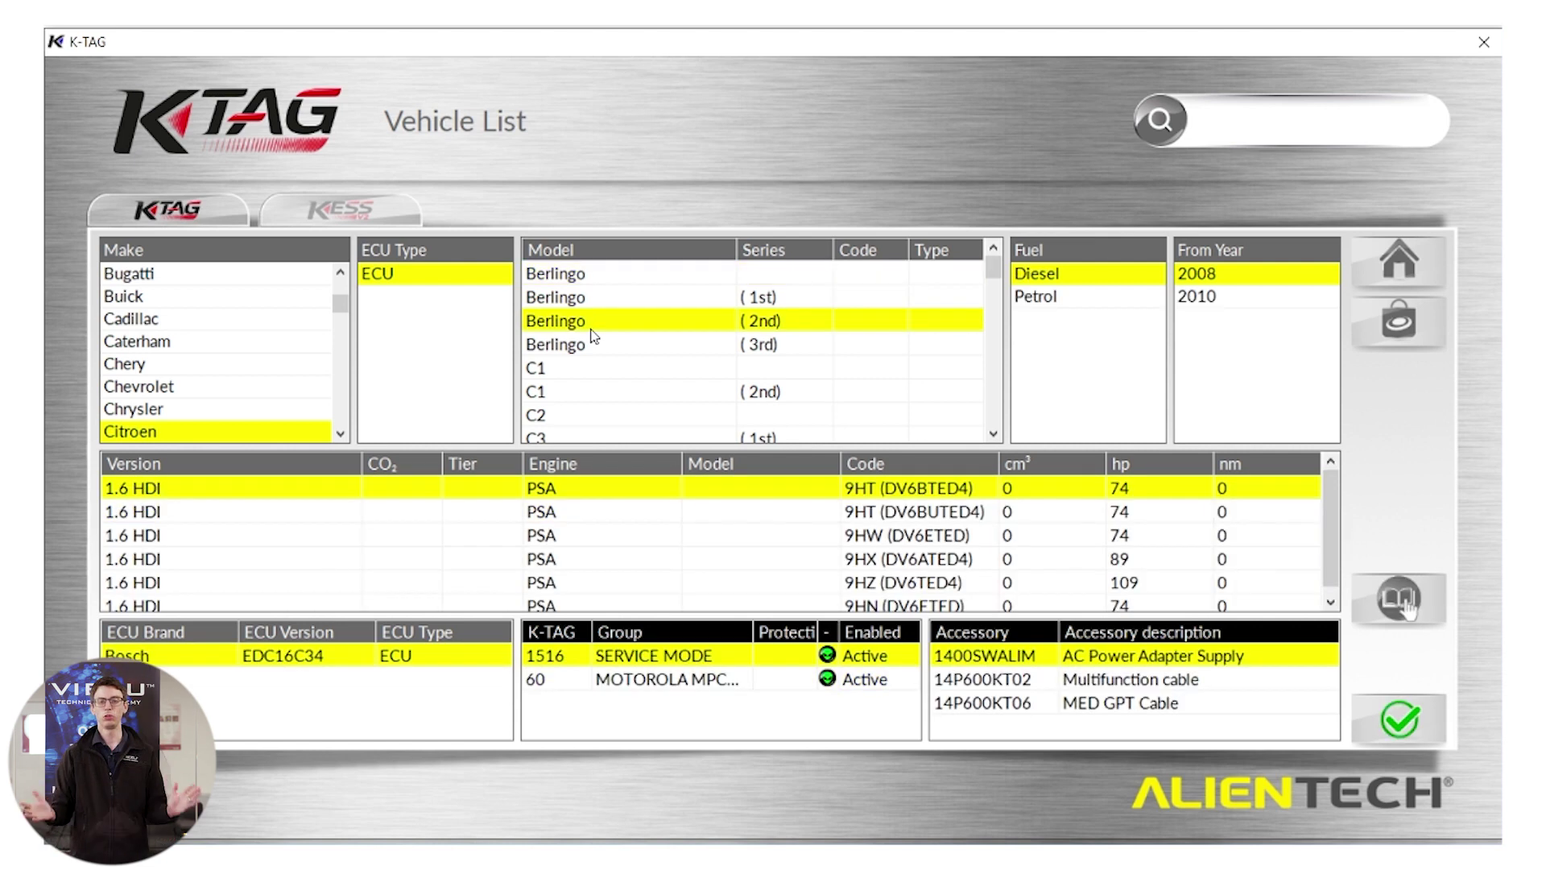
pyautogui.press('d')
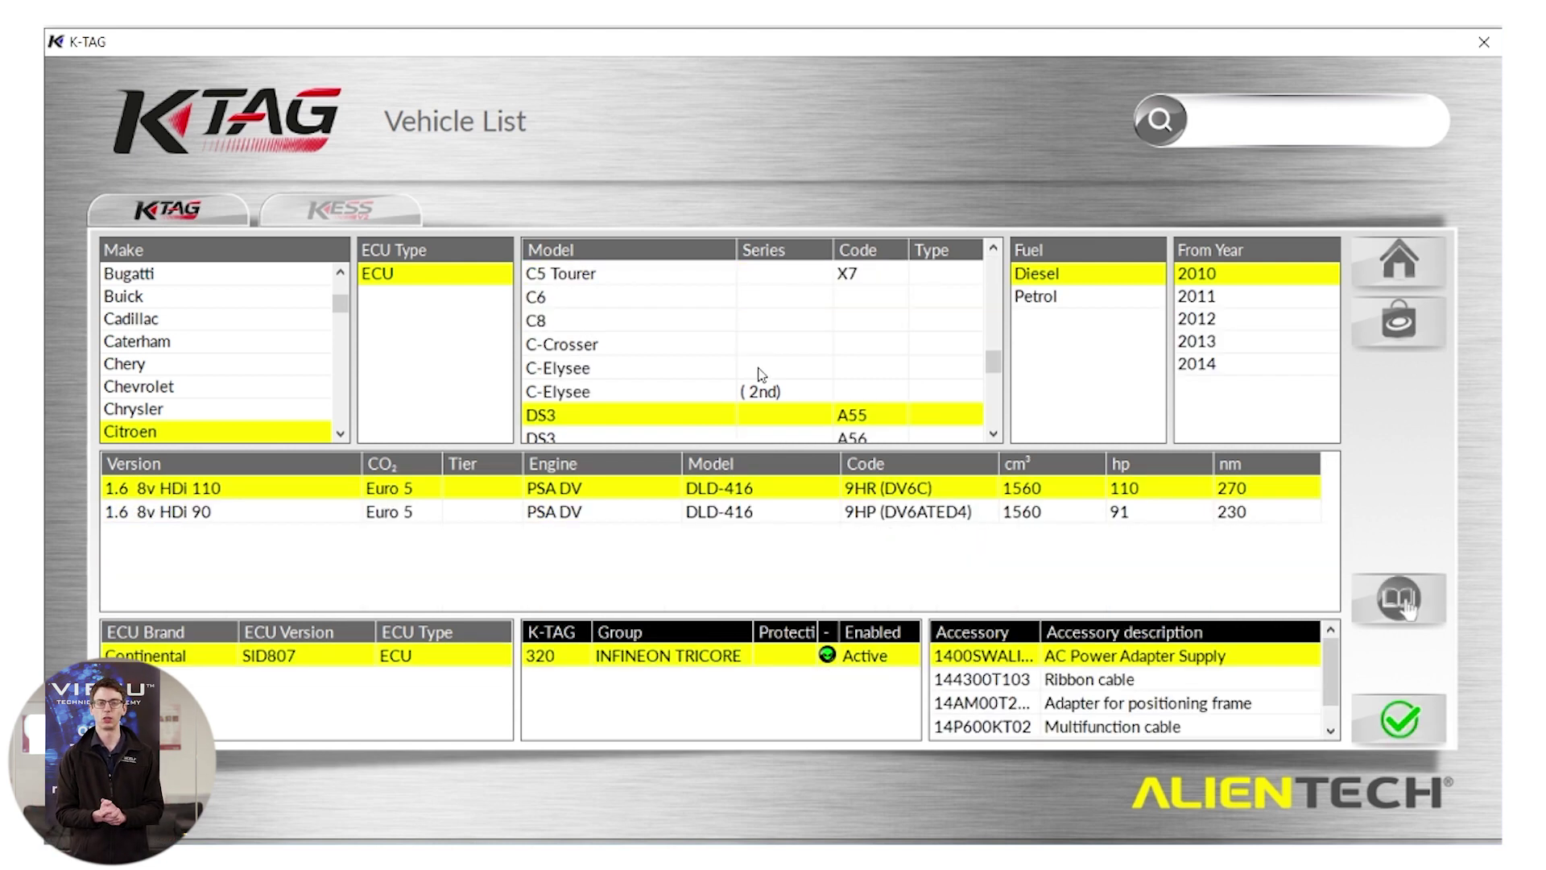
pyautogui.click(1229, 304)
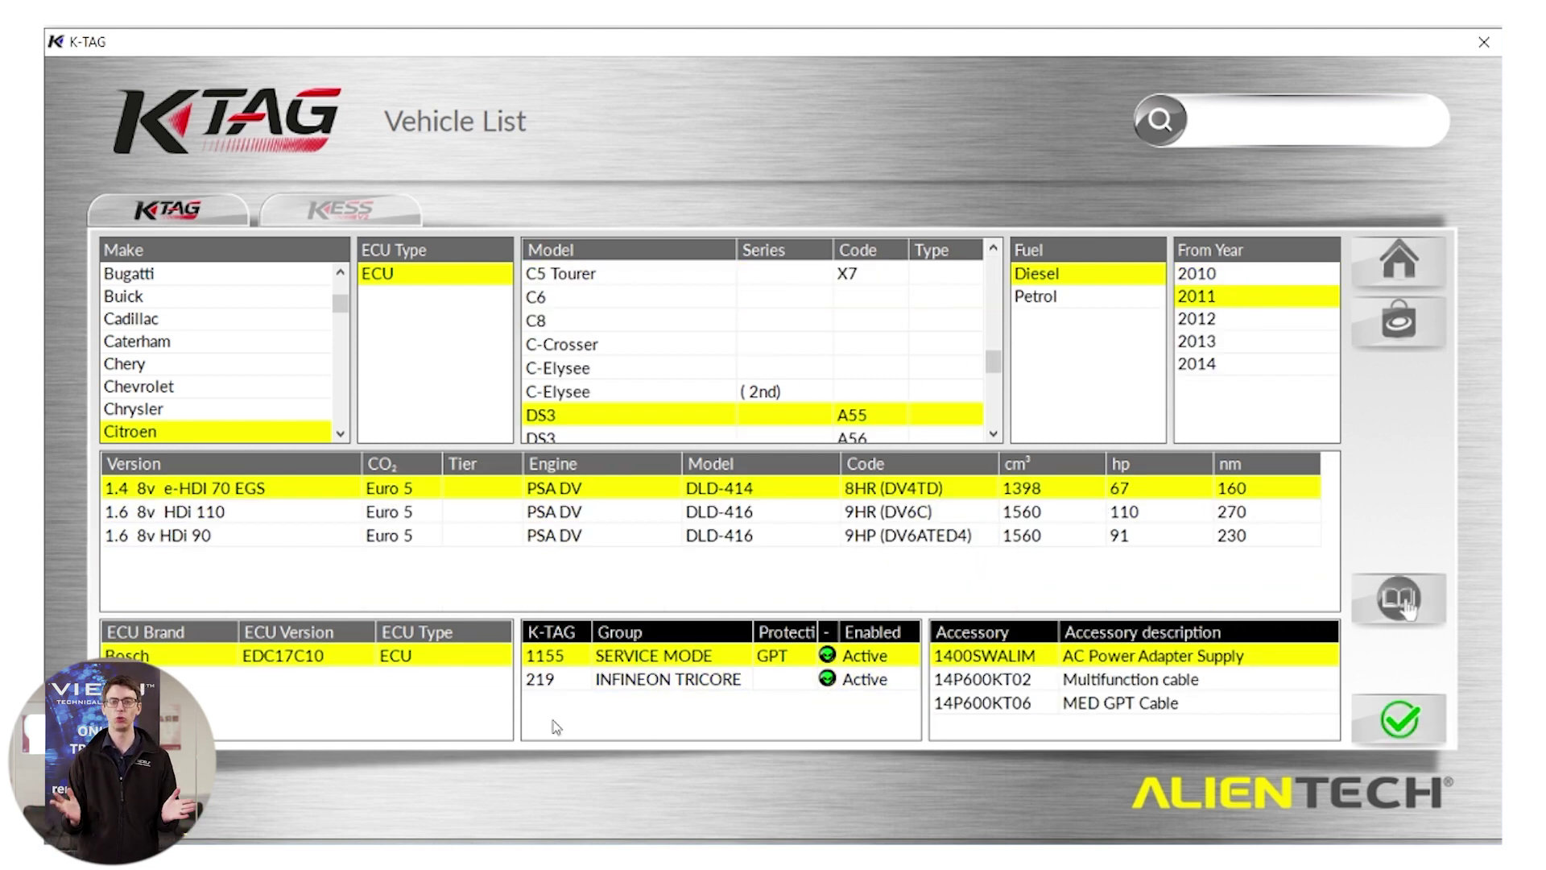
pyautogui.click(650, 681)
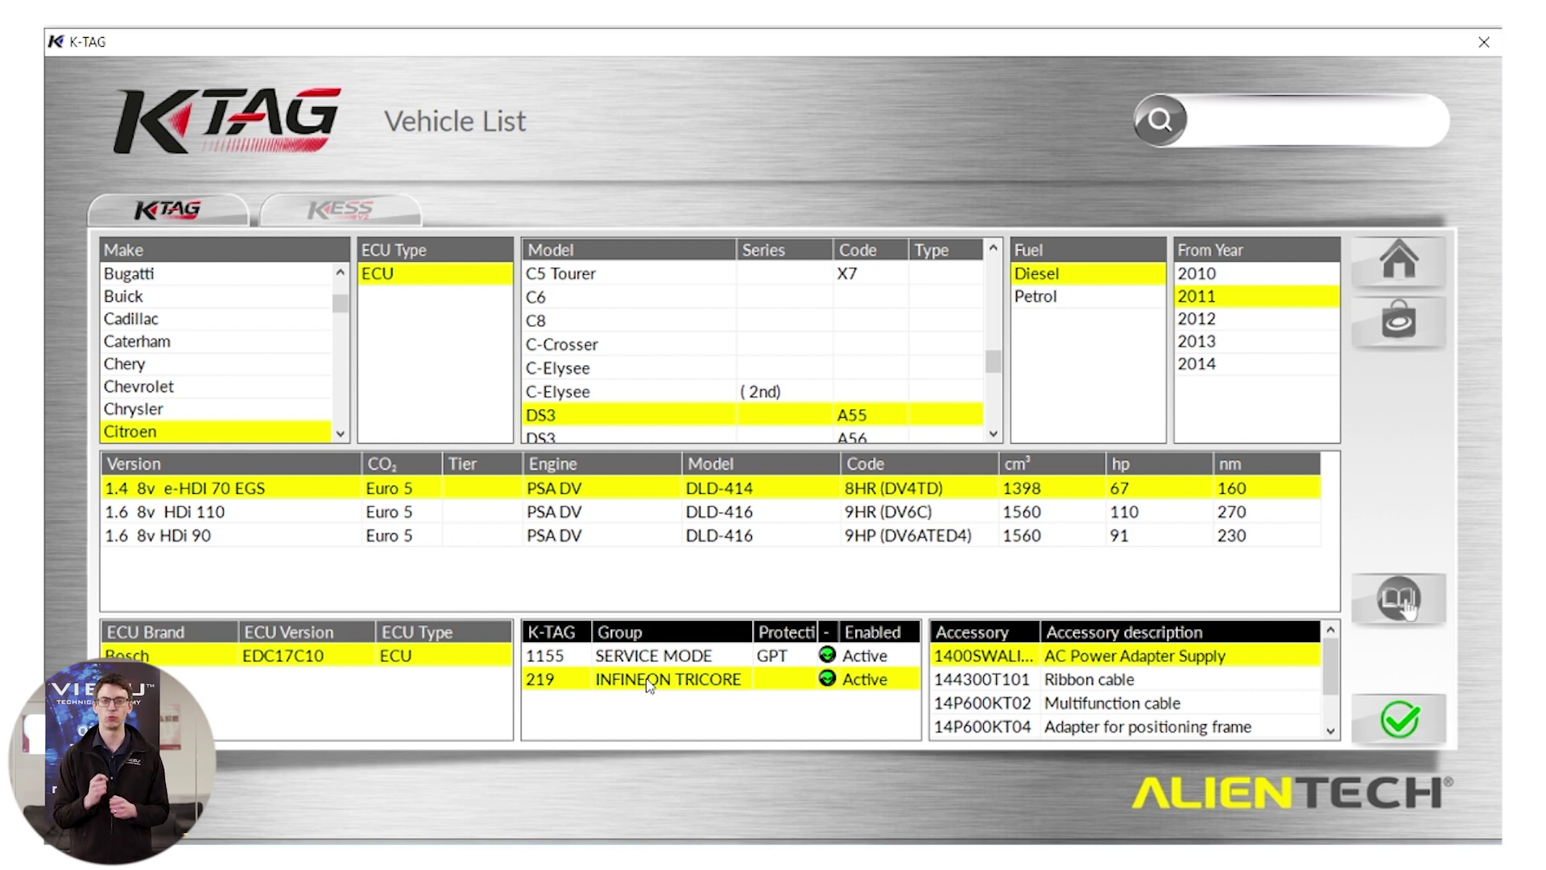
pyautogui.doubleClick(649, 683)
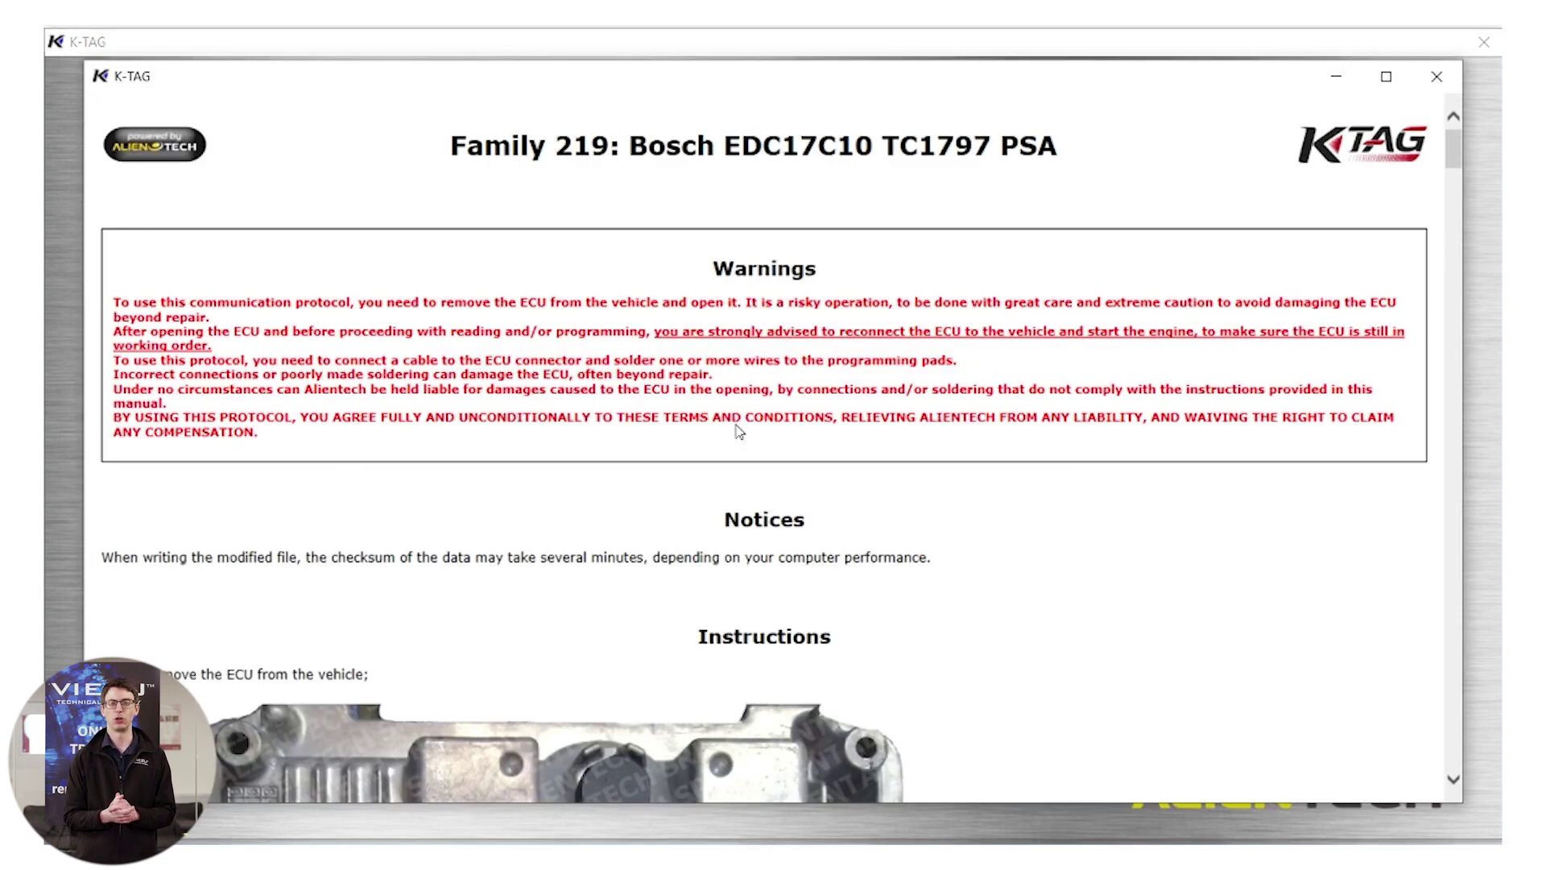
# Step: Examine the Family 219 manual from its warnings through the boot pin pictures to the ECU connector pinout, and close it
pyautogui.scroll(-3, 740, 433)
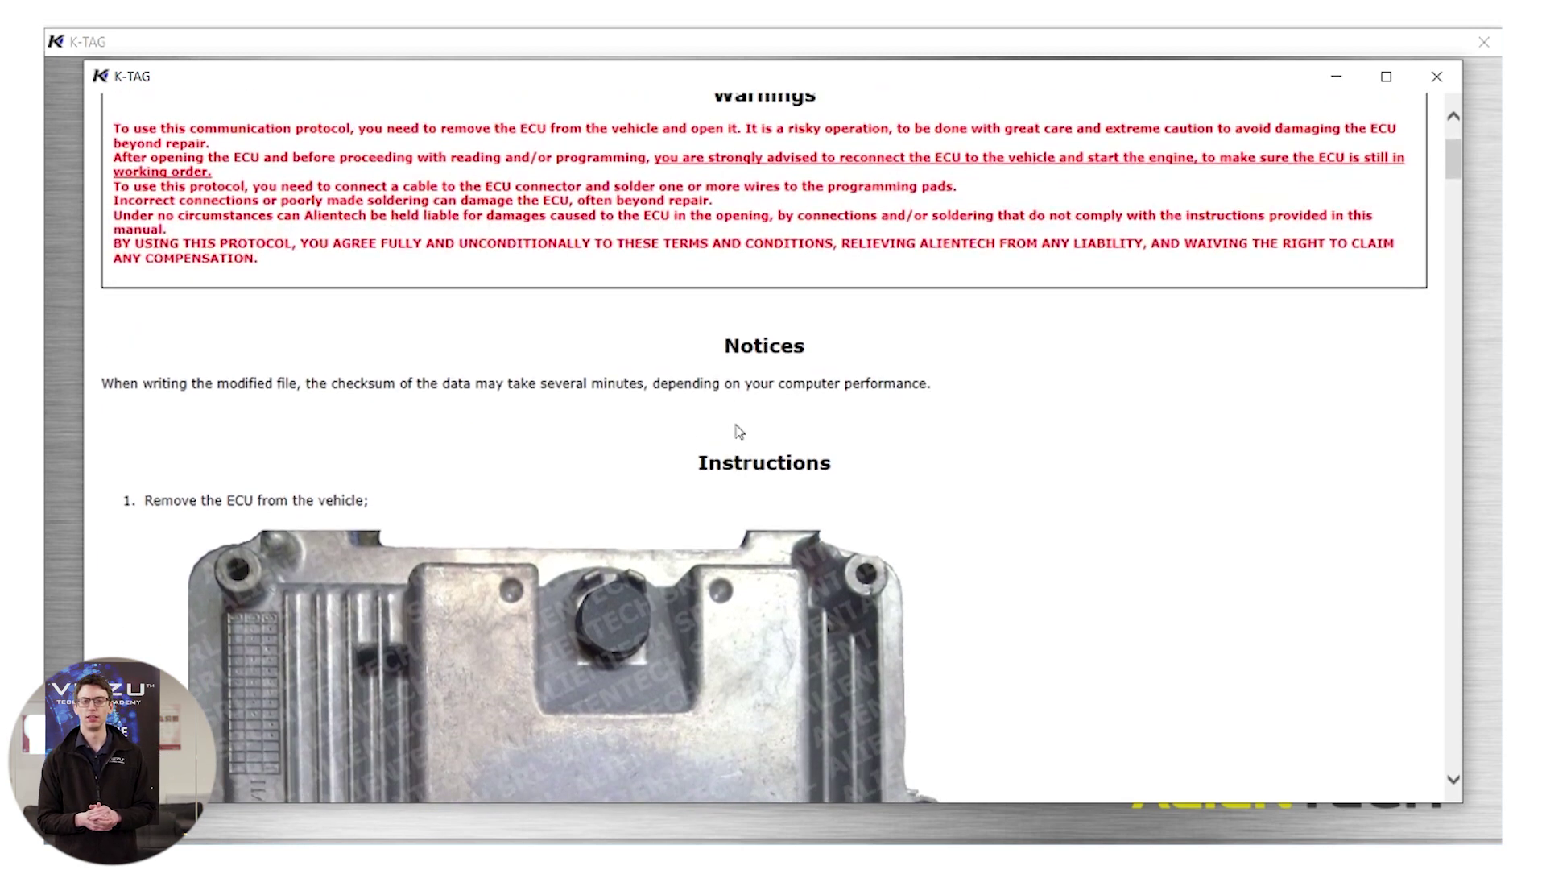
pyautogui.scroll(-5, 739, 426)
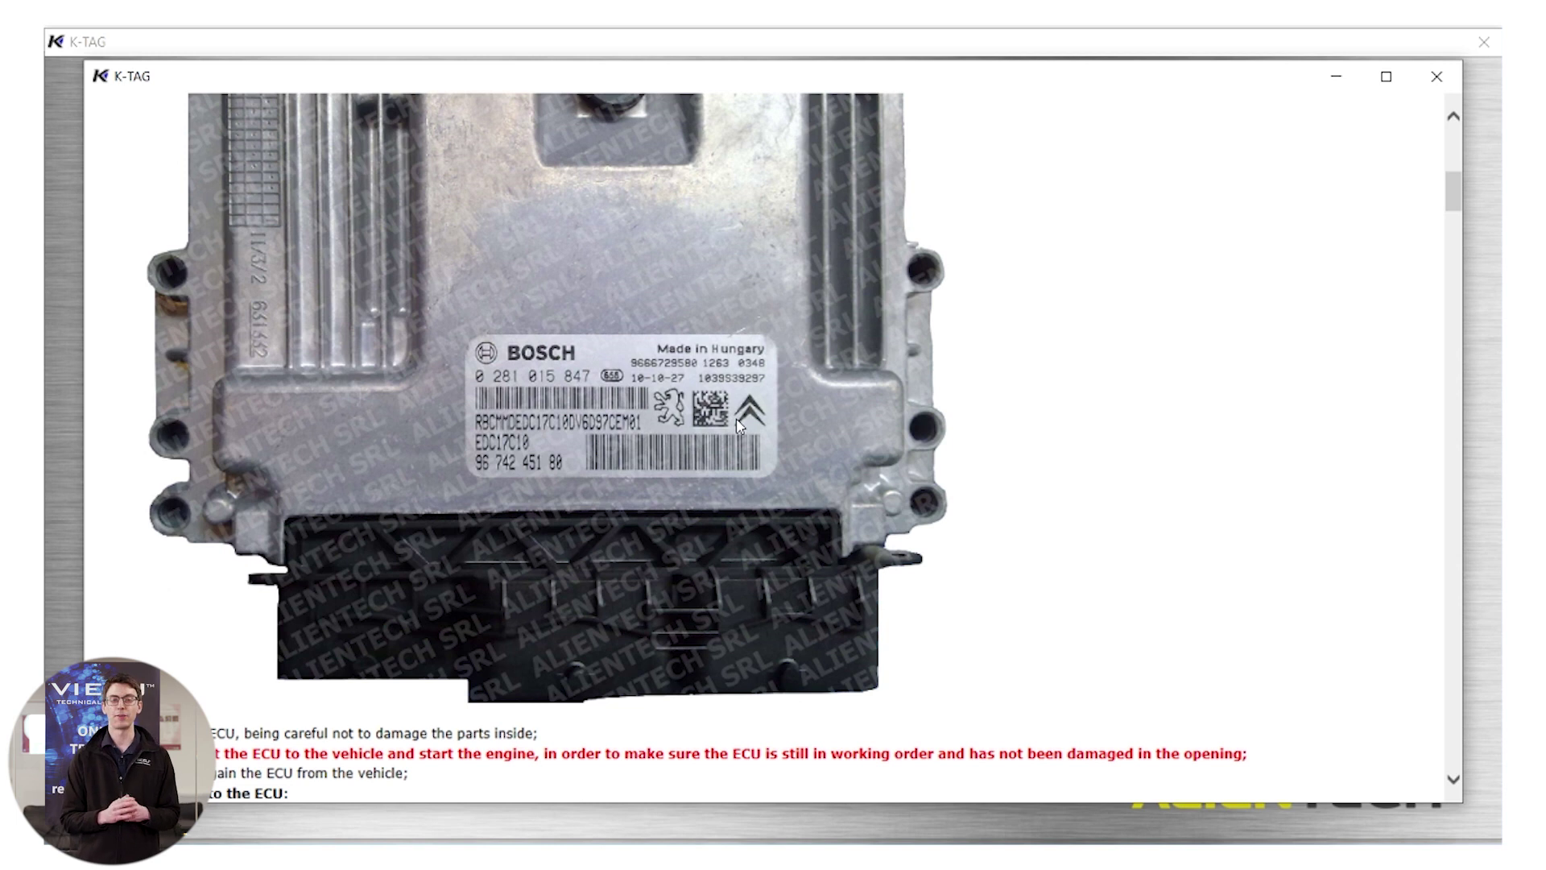
pyautogui.scroll(-6, 738, 426)
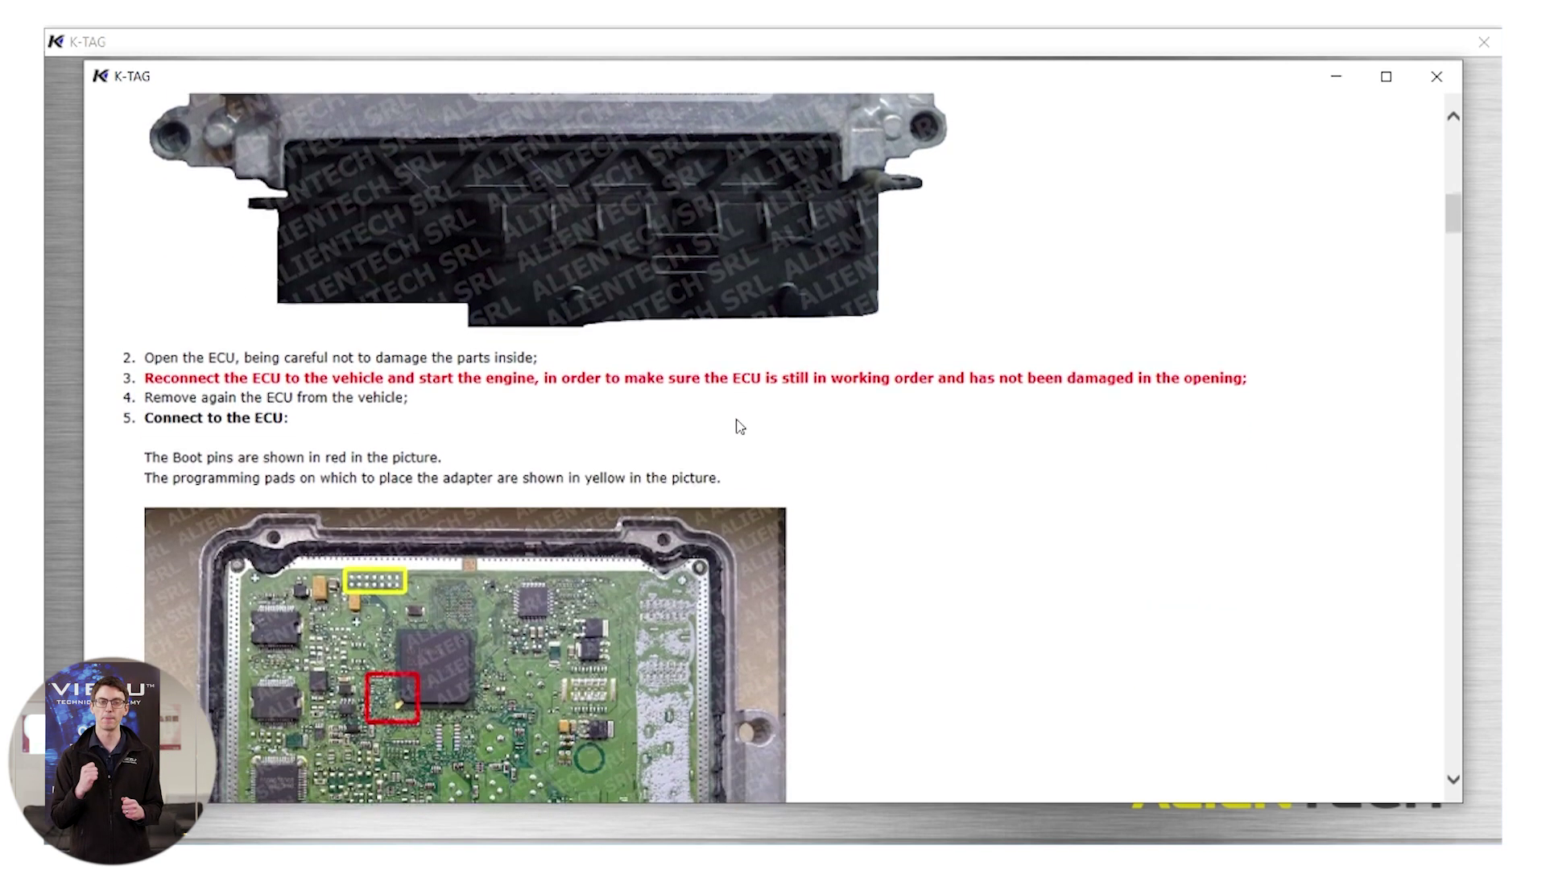
pyautogui.scroll(-2, 738, 426)
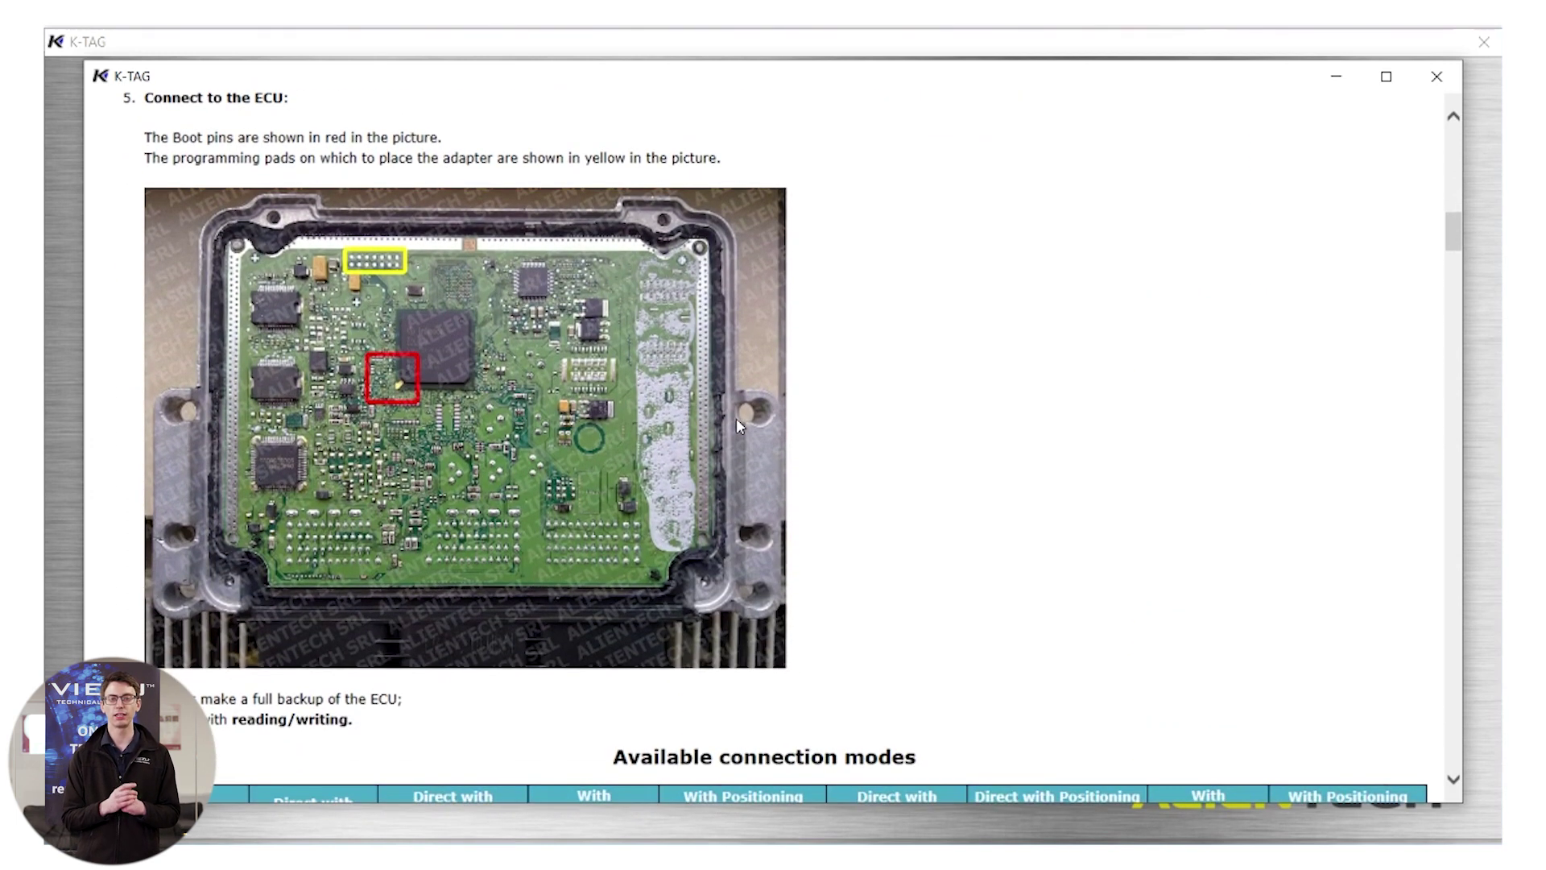
pyautogui.scroll(1, 739, 426)
pyautogui.scroll(-4, 1063, 424)
pyautogui.scroll(-3, 1064, 421)
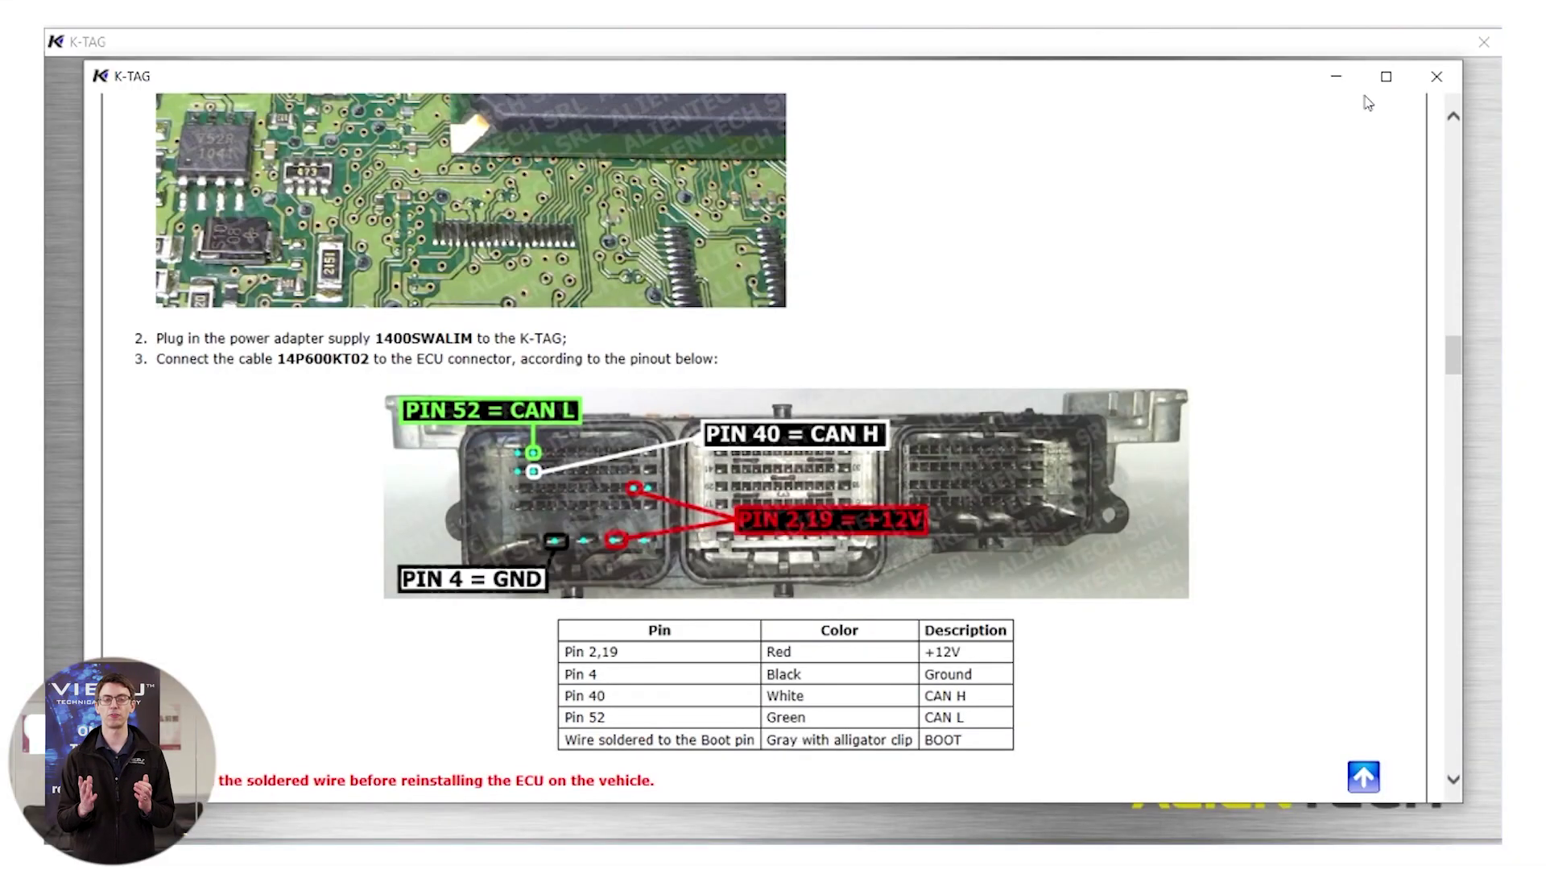
pyautogui.click(1437, 77)
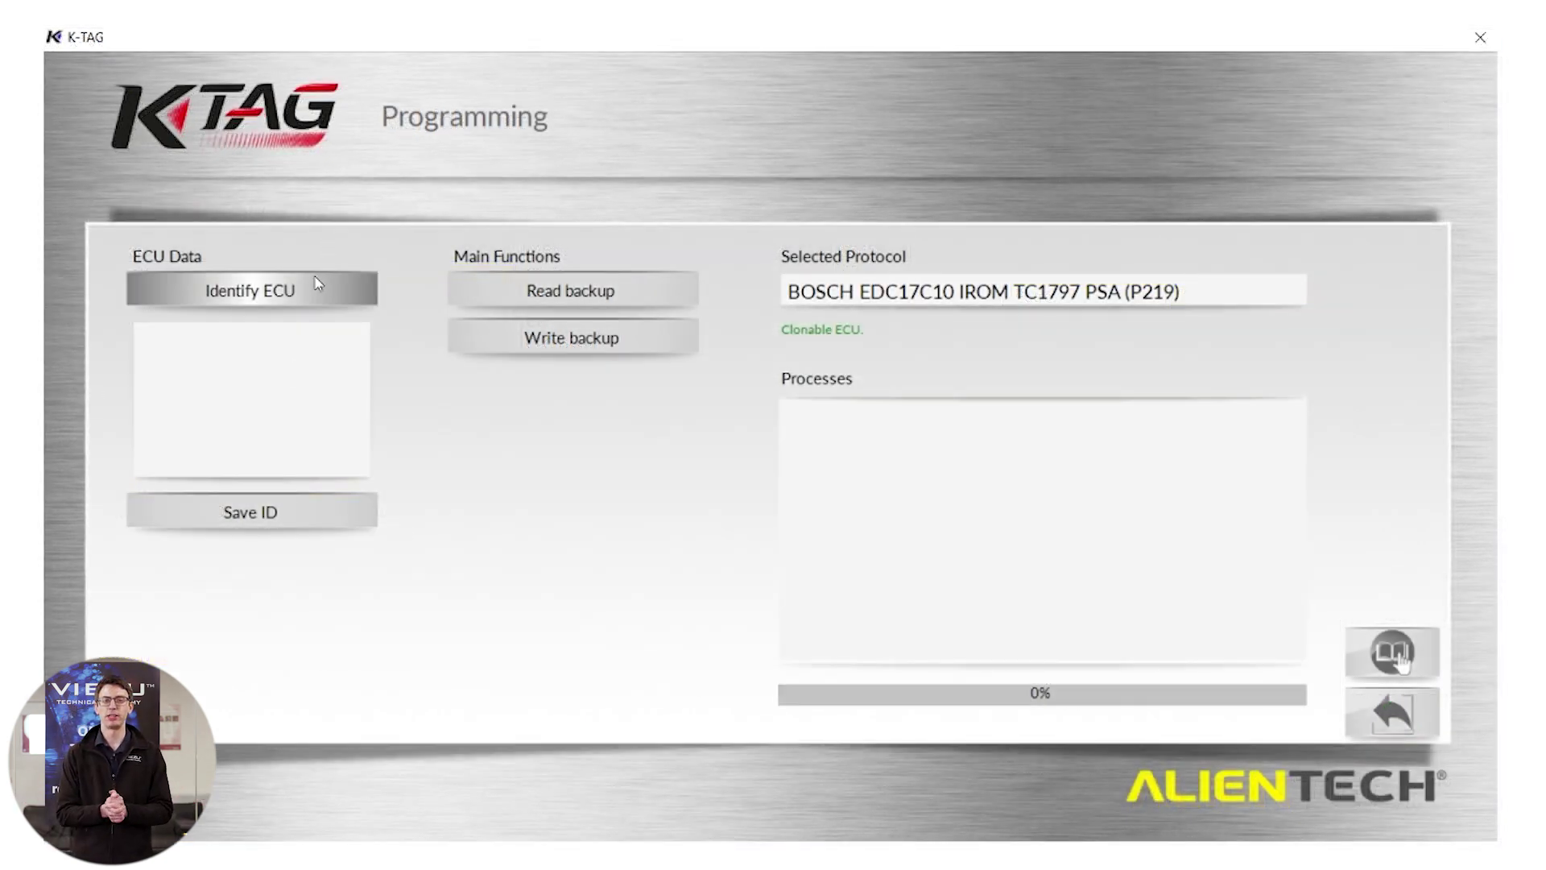
# Step: Identify the connected Bosch EDC17C10 ECU with the selected protocol
pyautogui.click(318, 284)
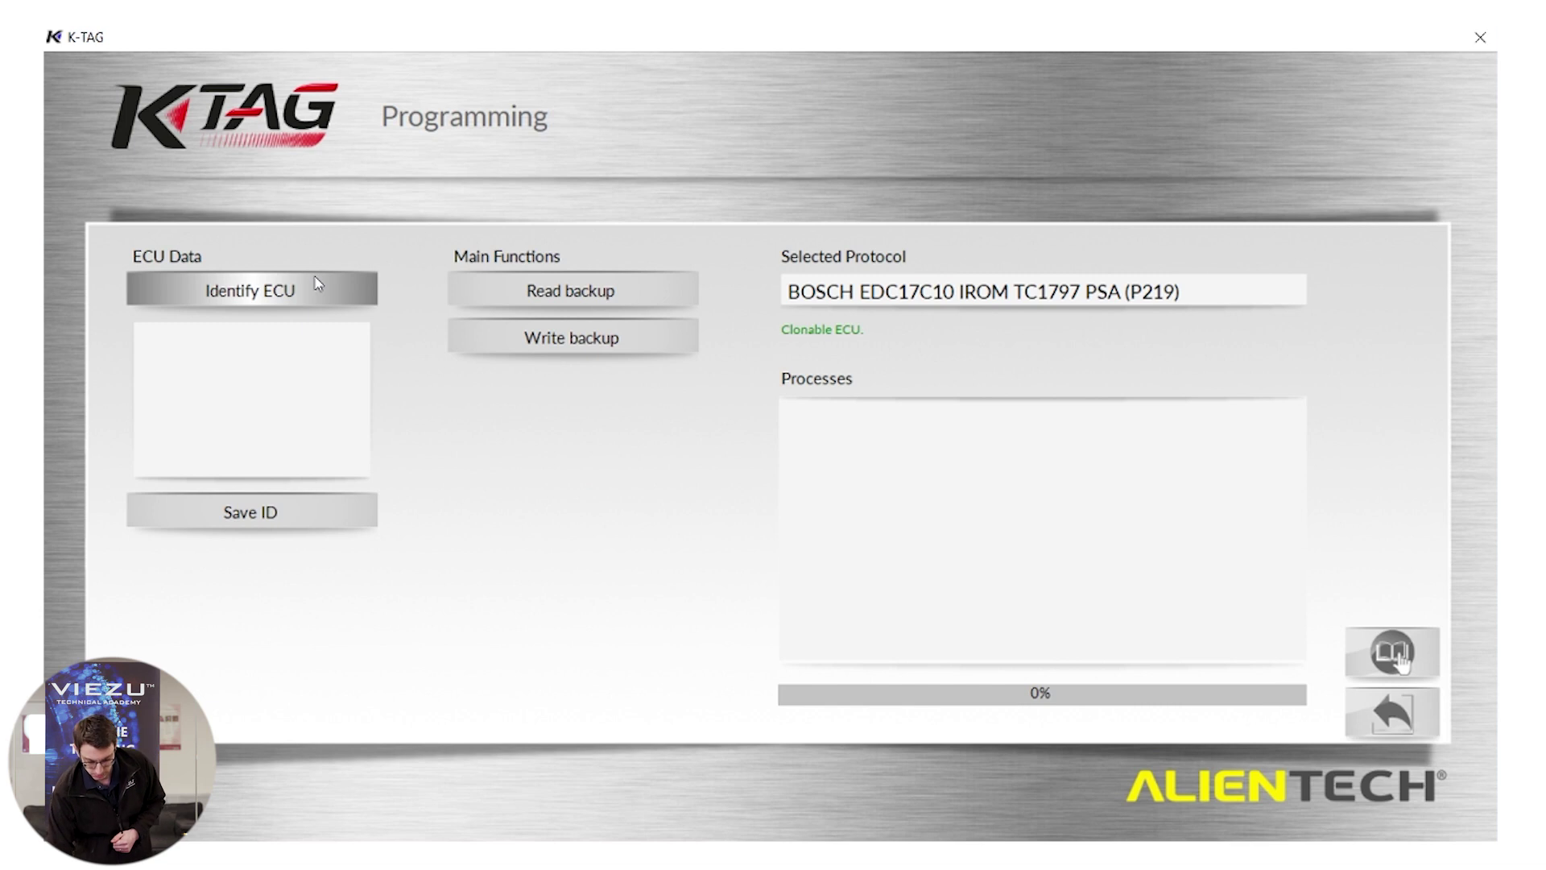
pyautogui.click(318, 284)
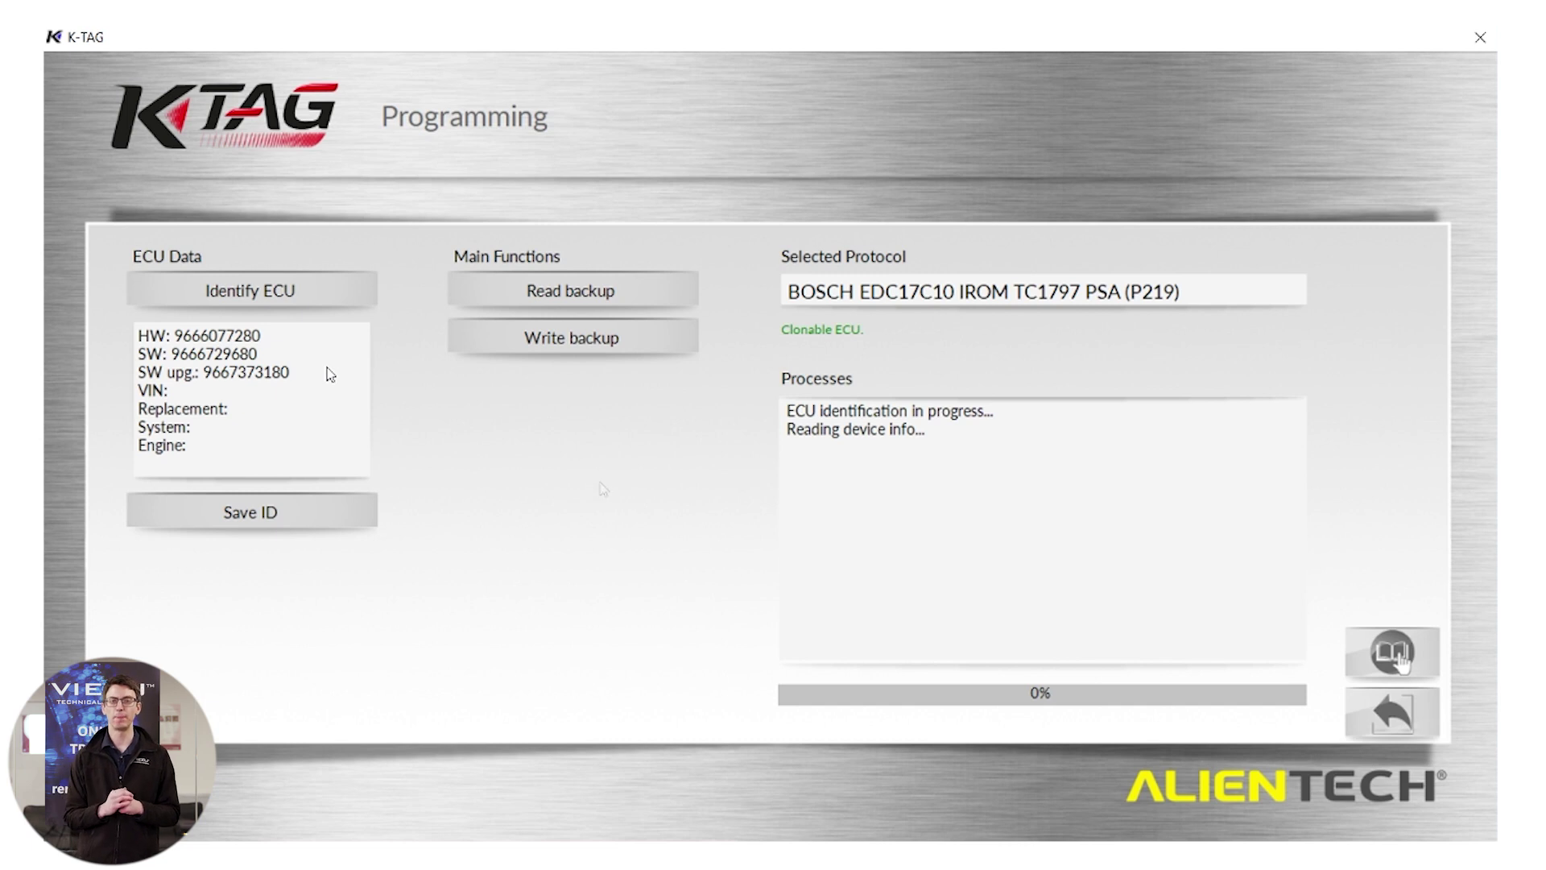
# Step: Read a full backup of the ECU and save it on the Desktop as KTAG READ
pyautogui.click(600, 305)
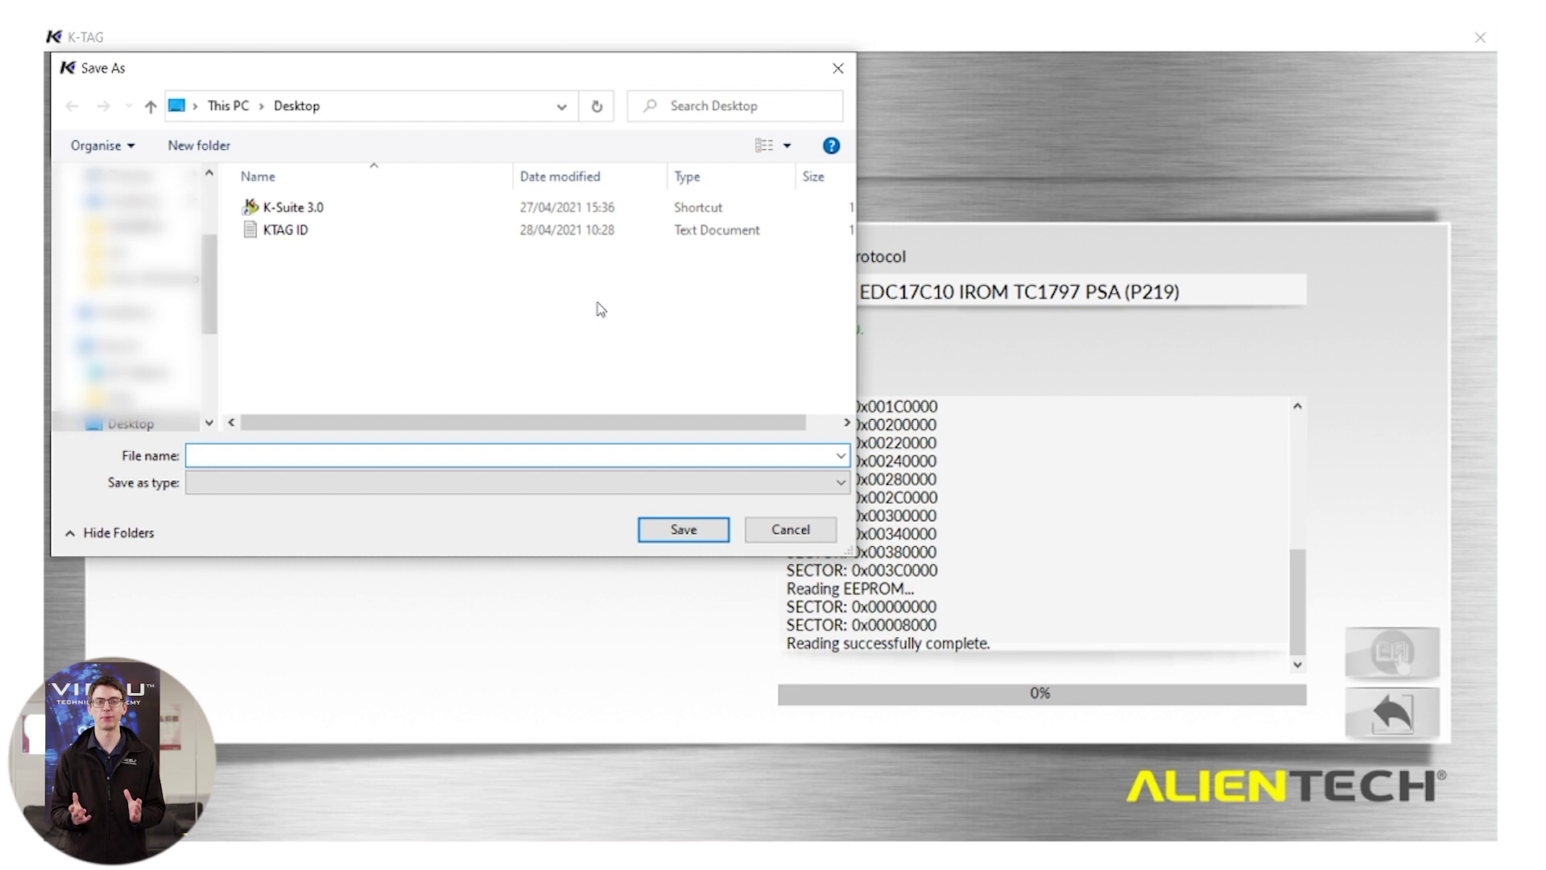
pyautogui.write('KTAG READ')
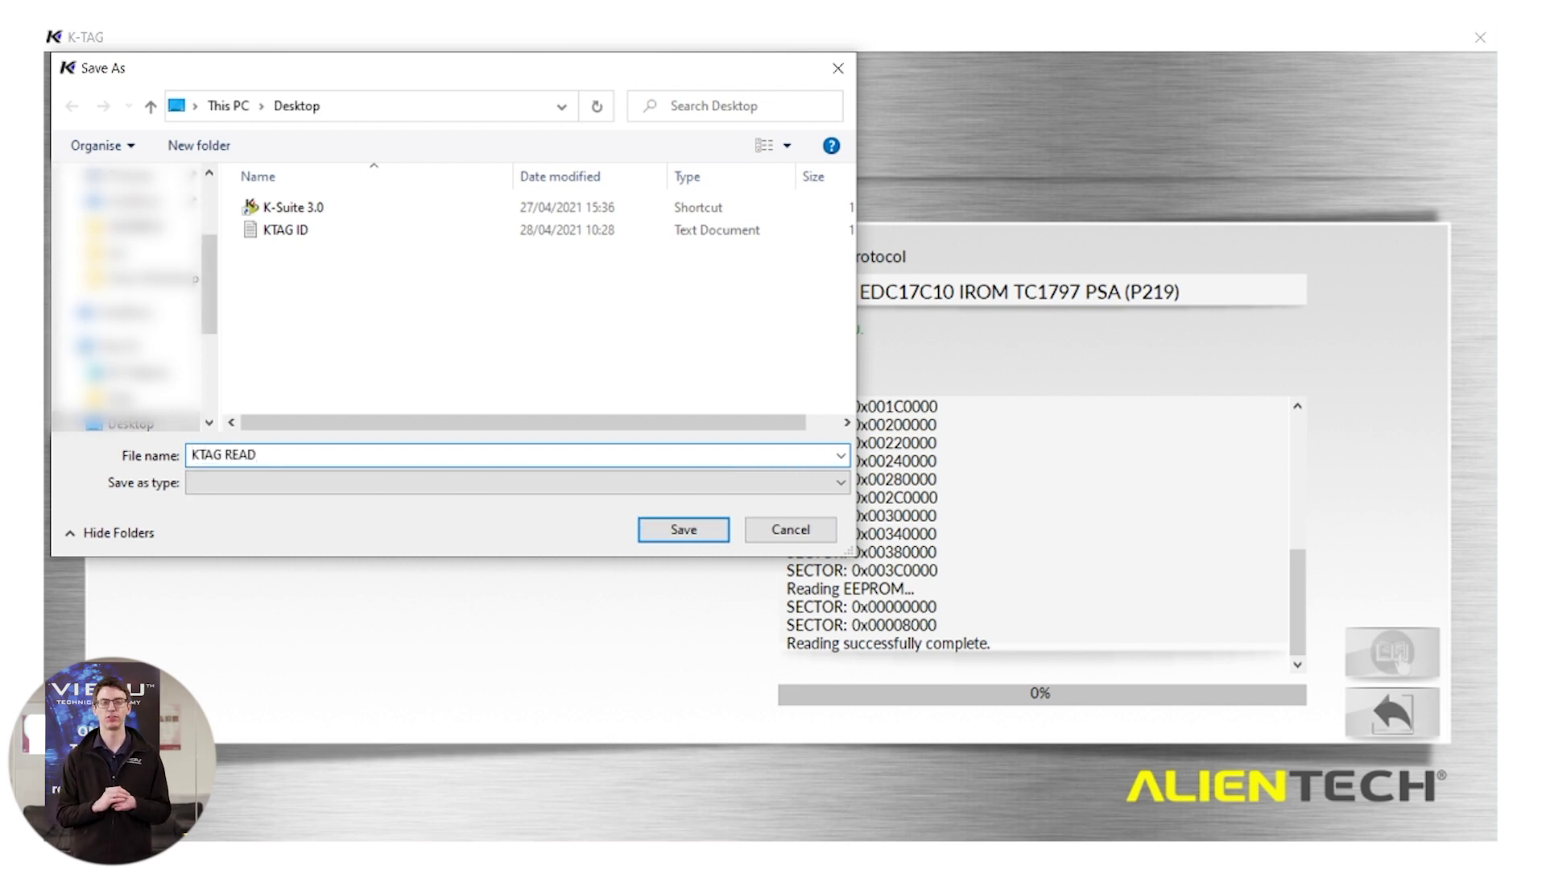
pyautogui.click(698, 528)
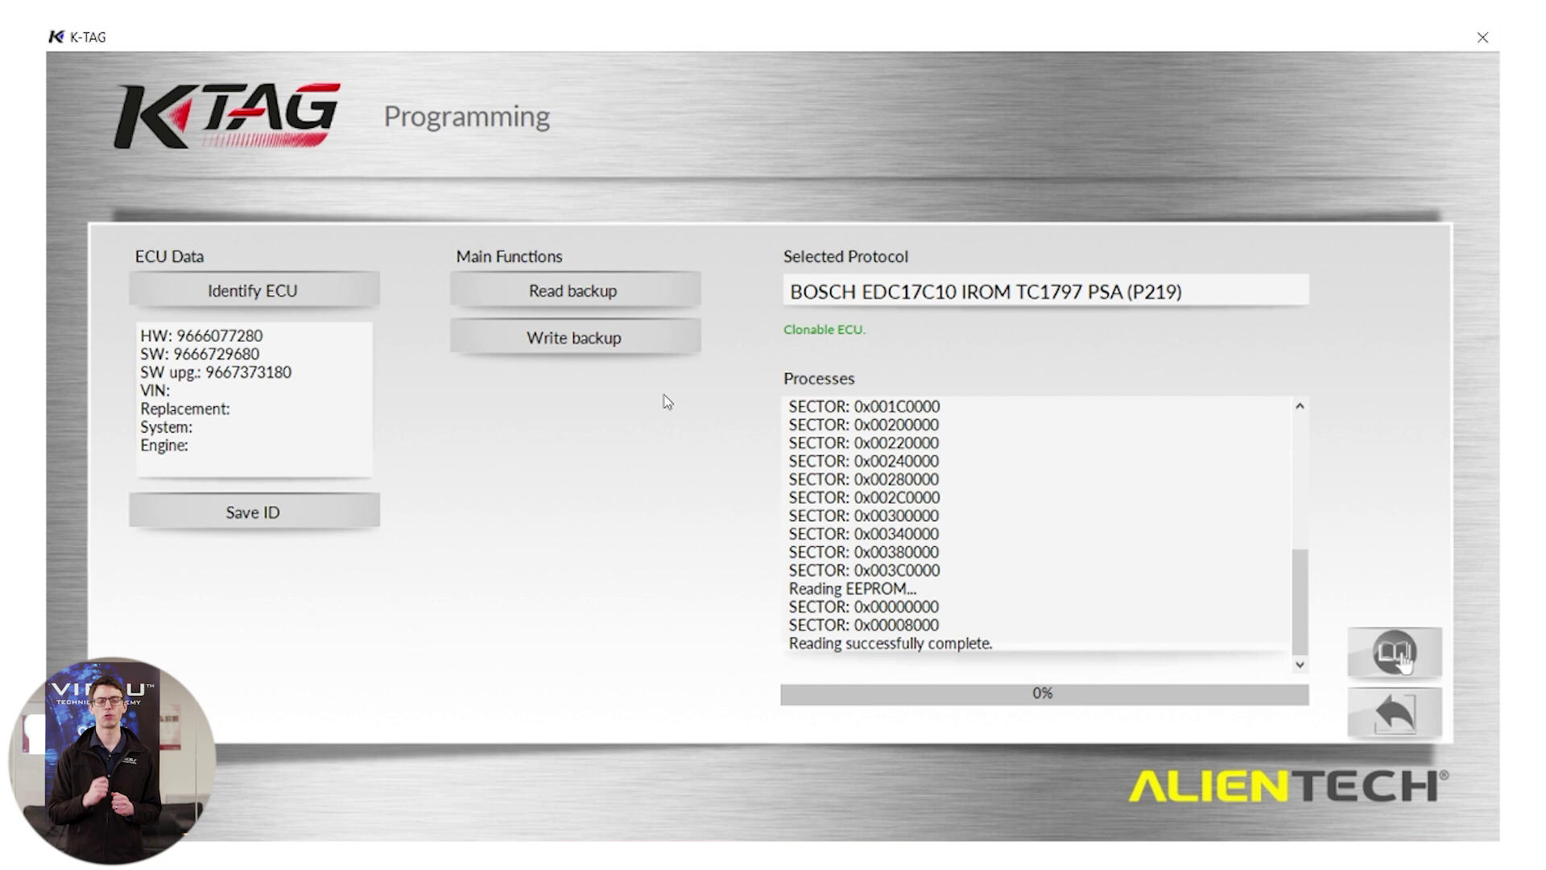
# Step: Write a backup to the ECU using the KTAG VPERF file from the Desktop
pyautogui.click(651, 344)
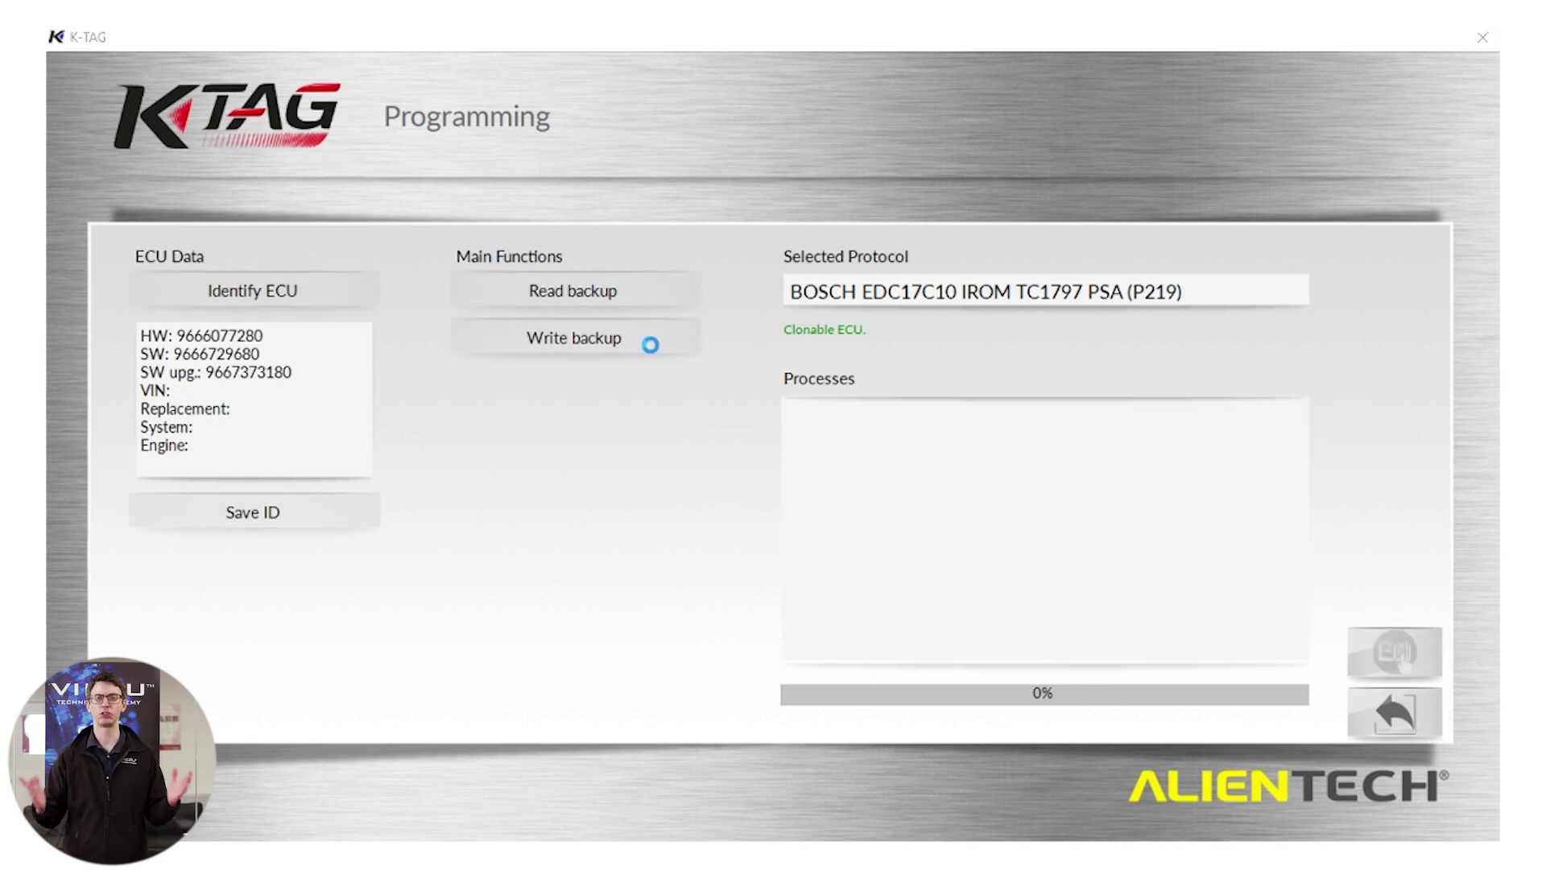
pyautogui.click(322, 278)
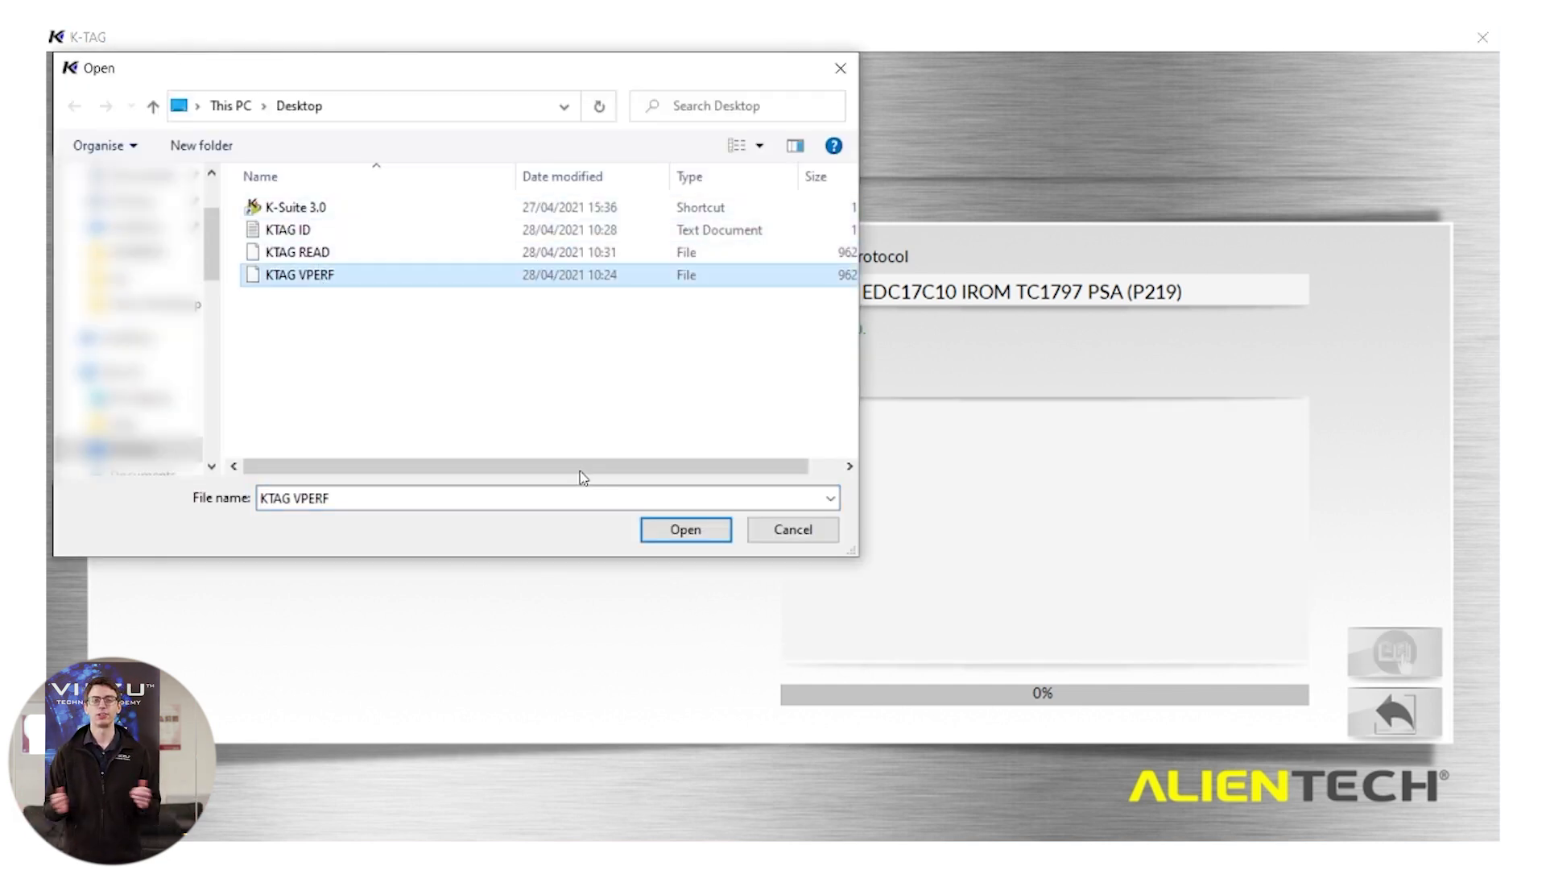
pyautogui.click(686, 530)
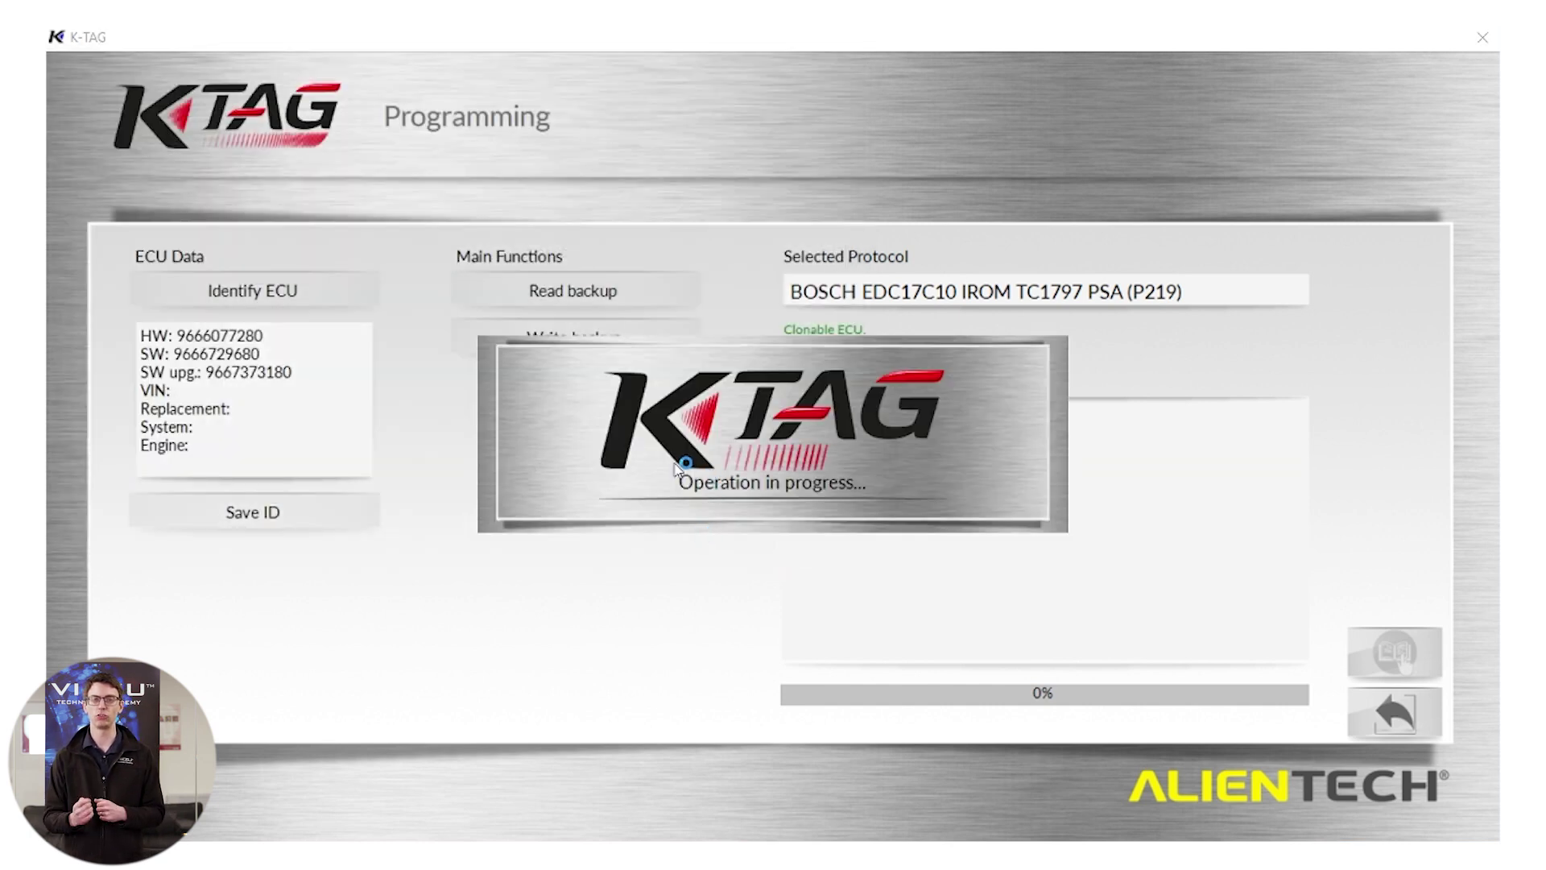